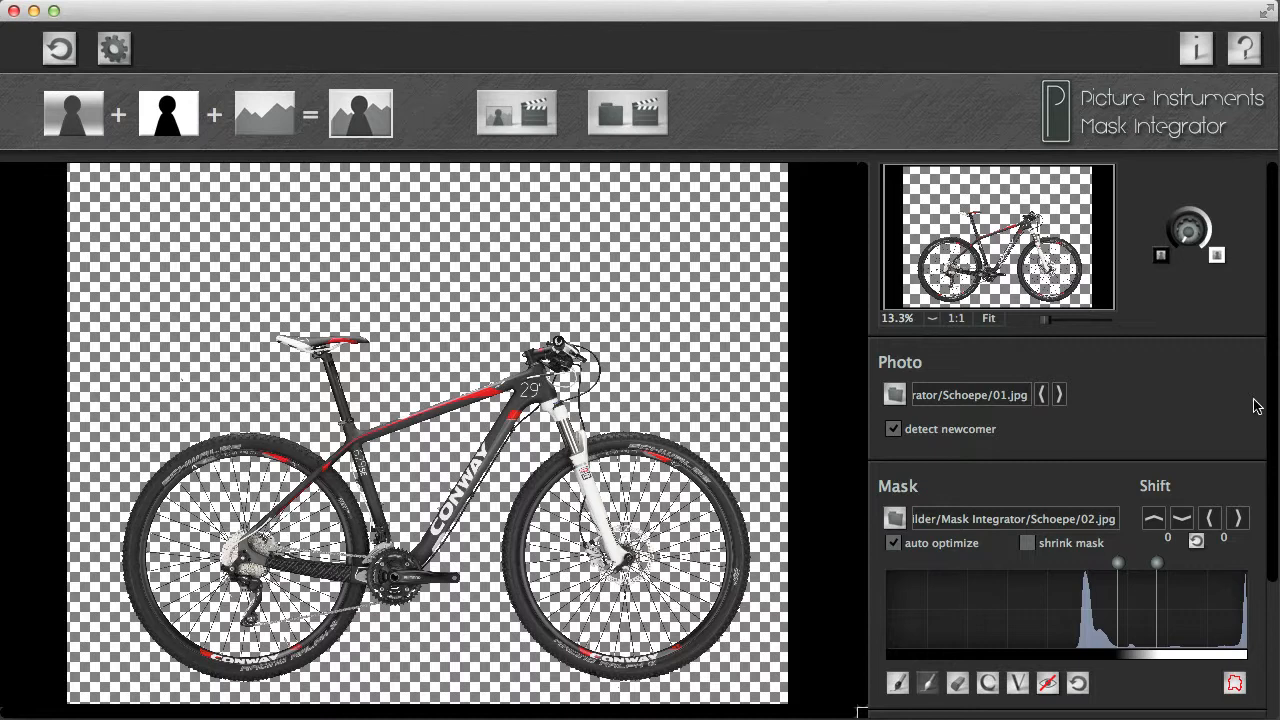
Examine the cut-out edges around the bicycle's frame and rear wheel at 1:1.
left_click(956, 318)
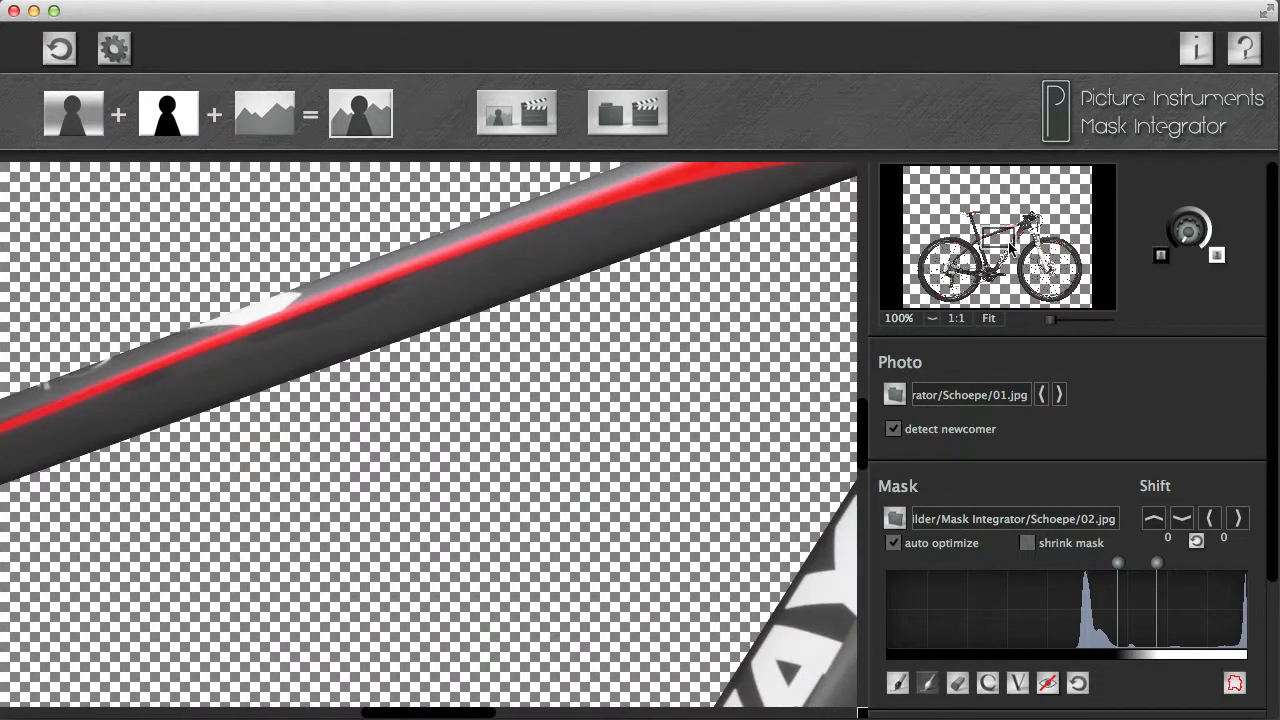
left_click_drag(1011, 250, 966, 276)
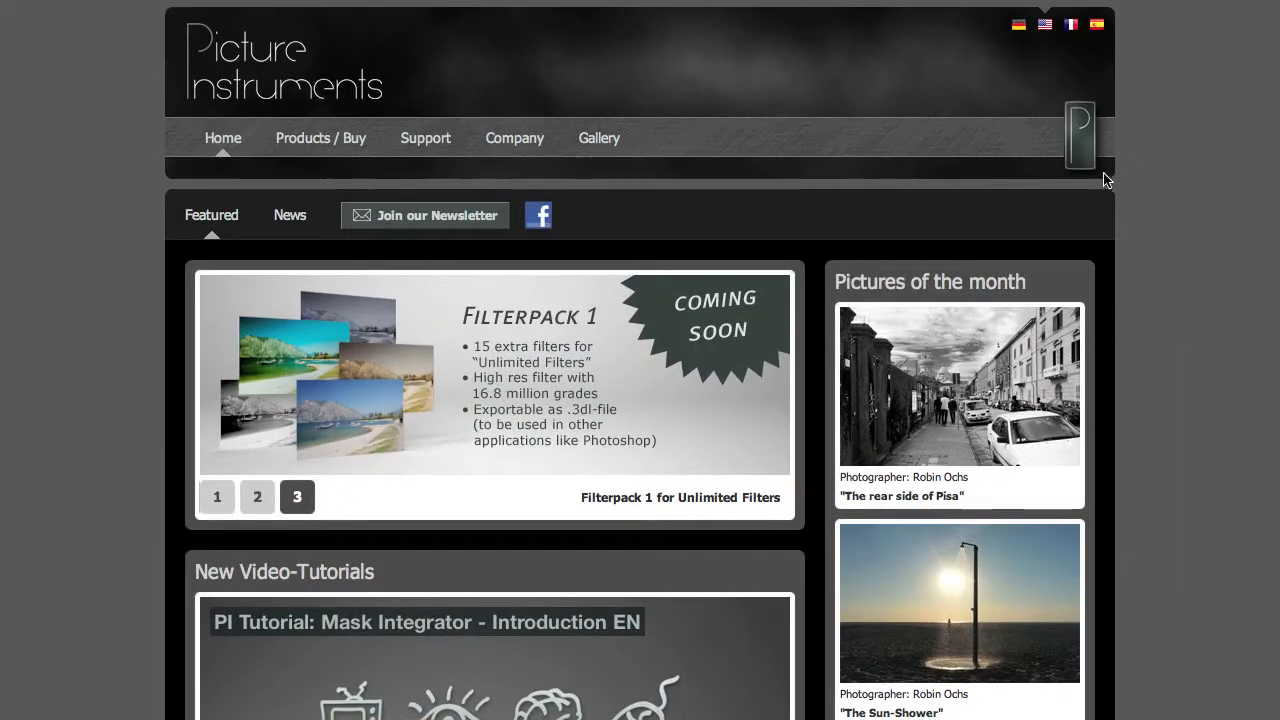
Open the Downloads page on the Picture Instruments website.
mouse_move(457, 155)
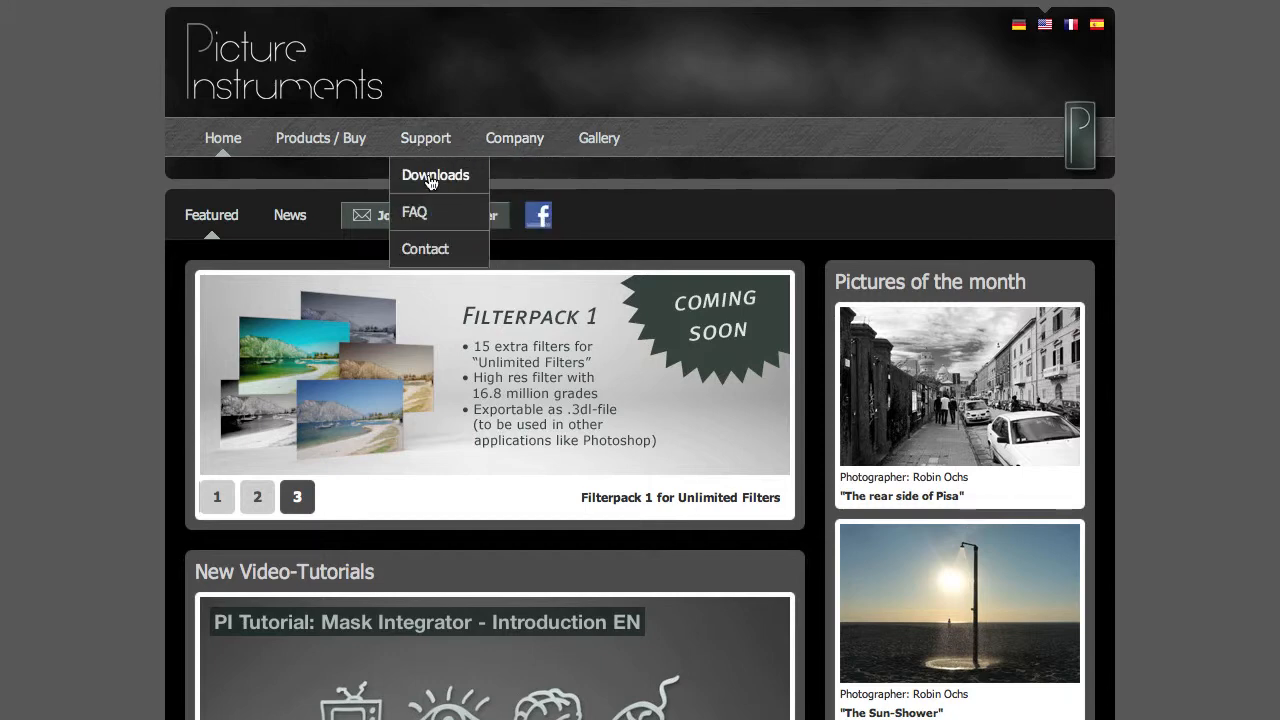
left_click(431, 178)
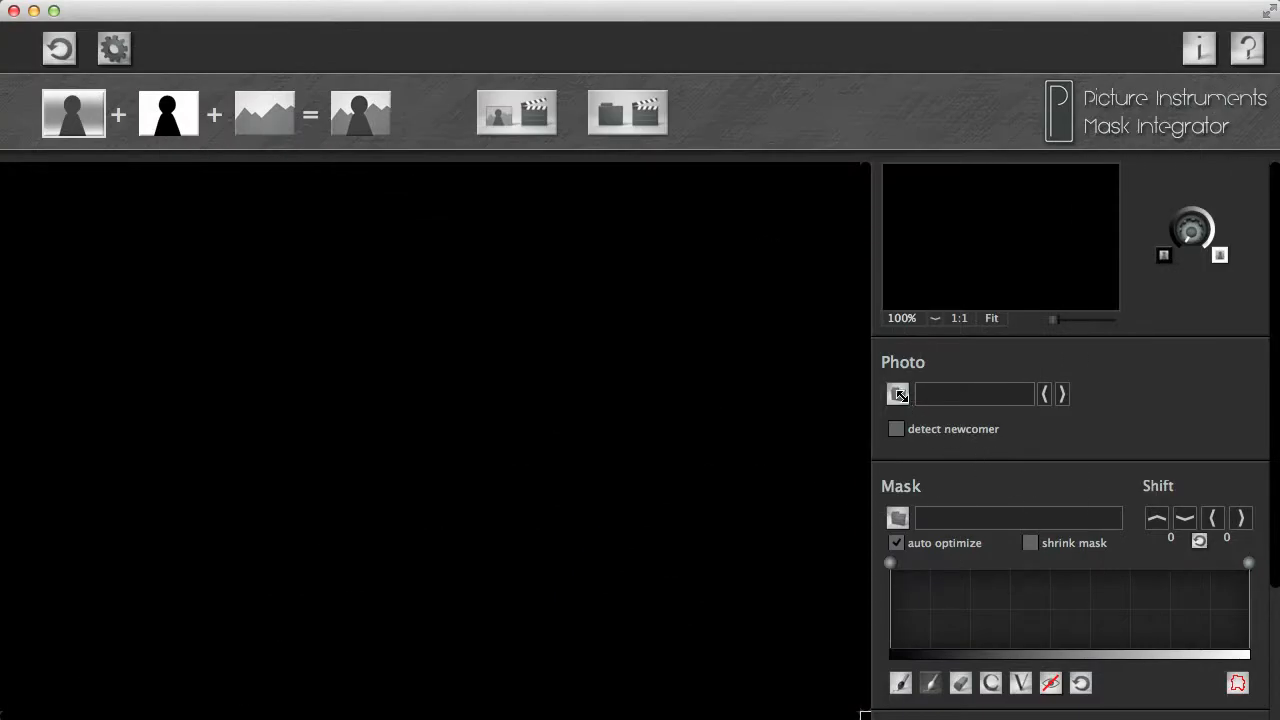
Load 01.jpg from the Schoepe folder as the photo and 02.jpg as its mask.
left_click(898, 394)
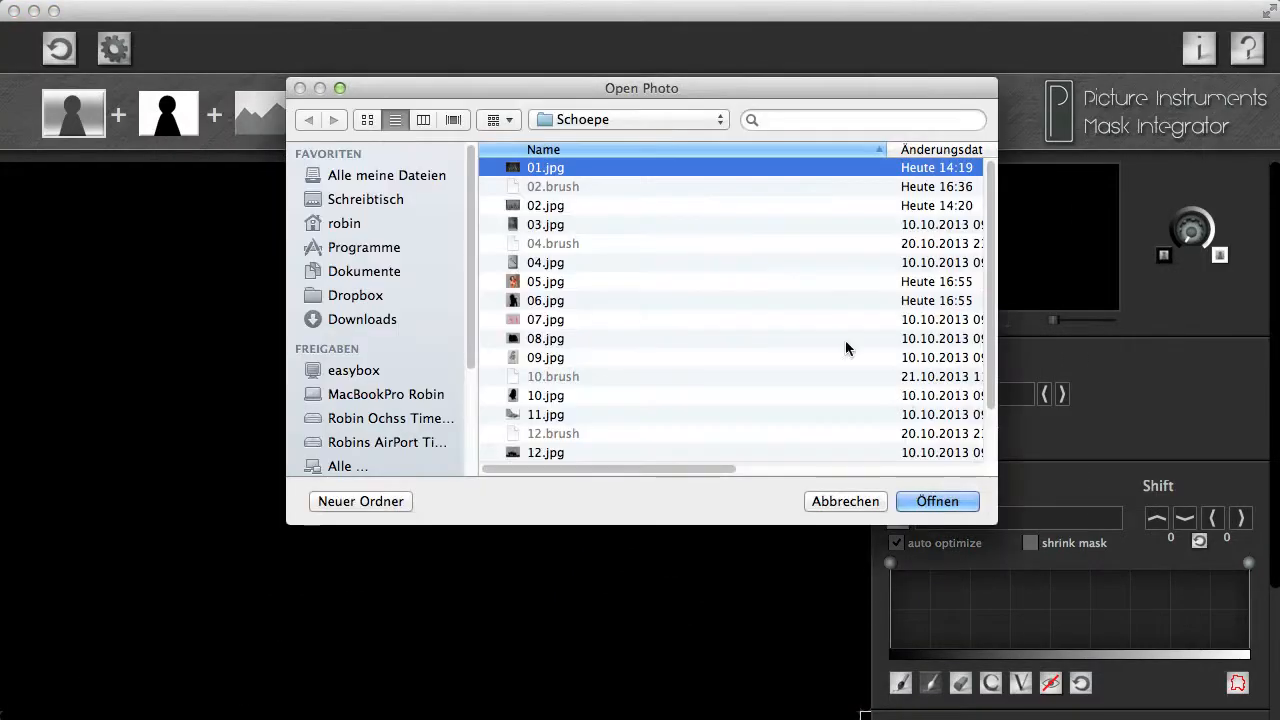
double_click(547, 168)
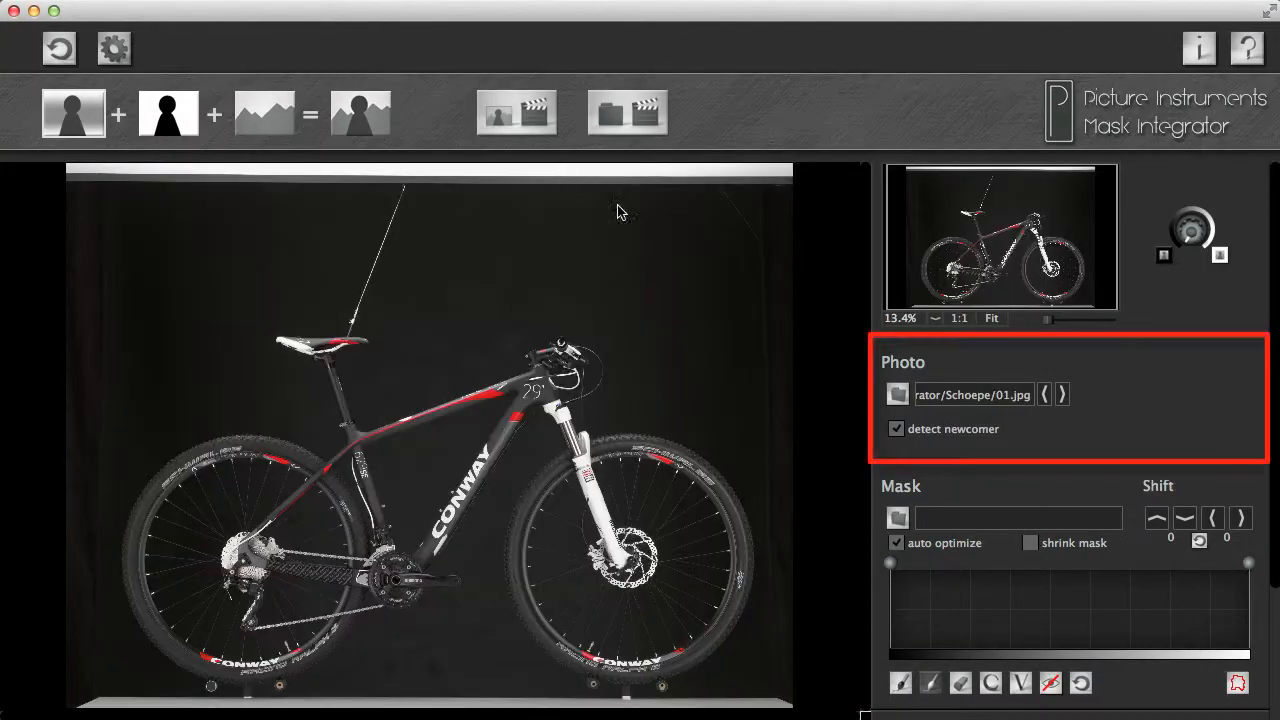
left_click(898, 517)
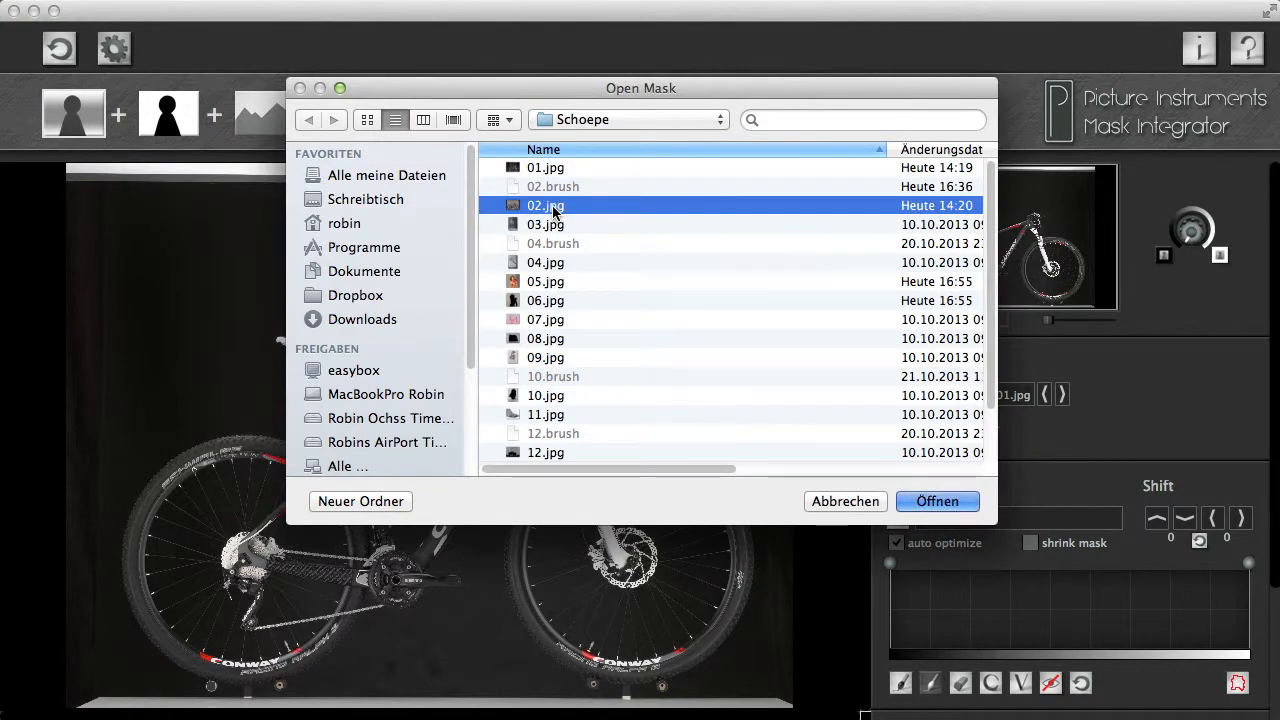
double_click(547, 206)
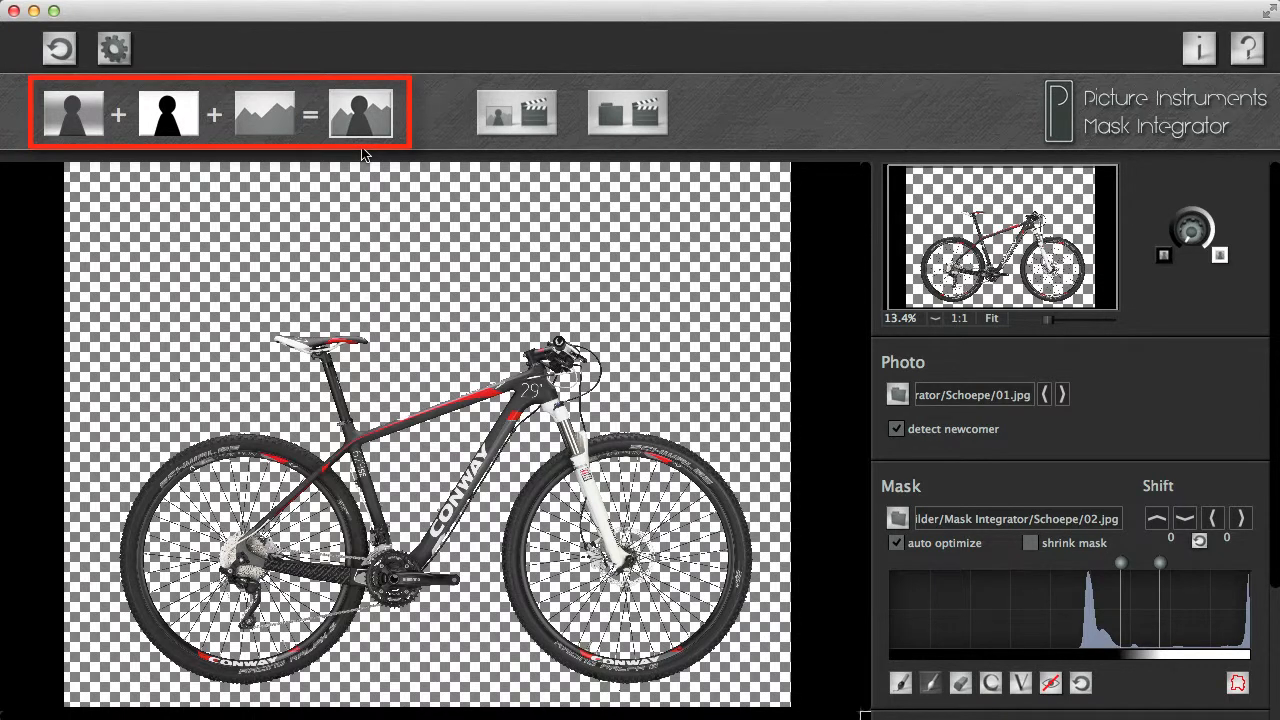
View the bicycle's photo, its mask and the background image one after another.
left_click(73, 125)
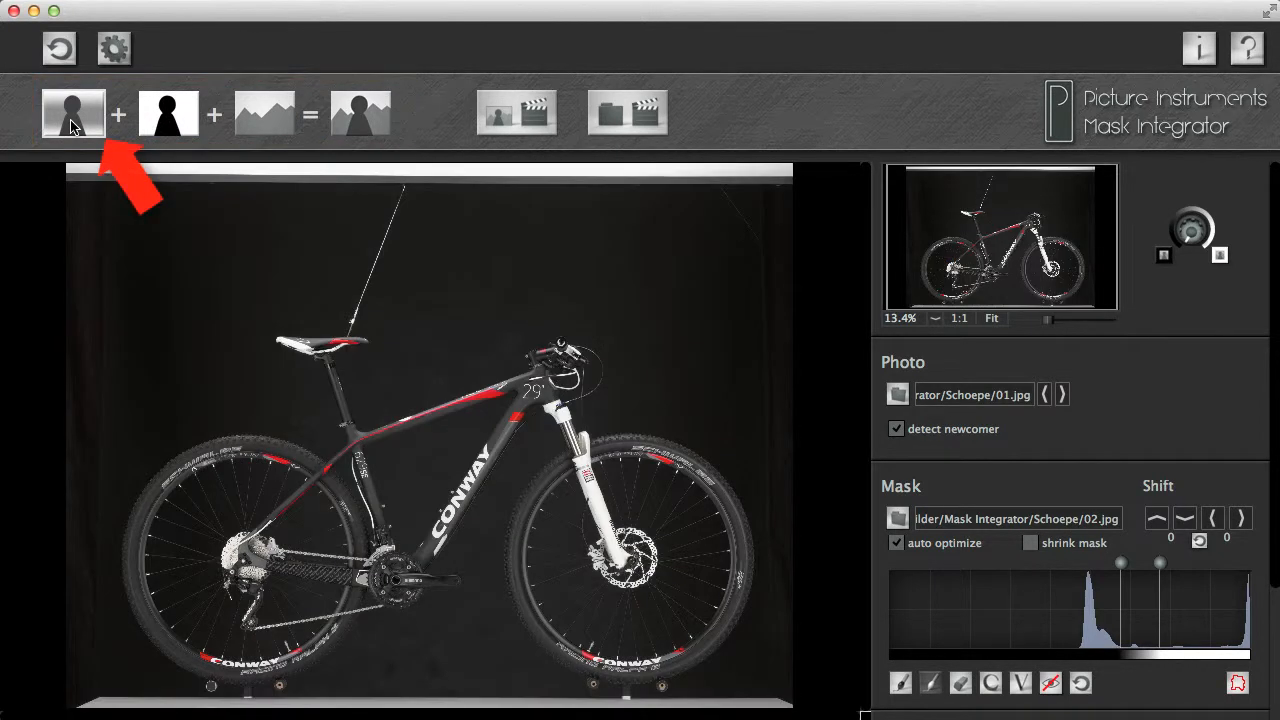
left_click(178, 124)
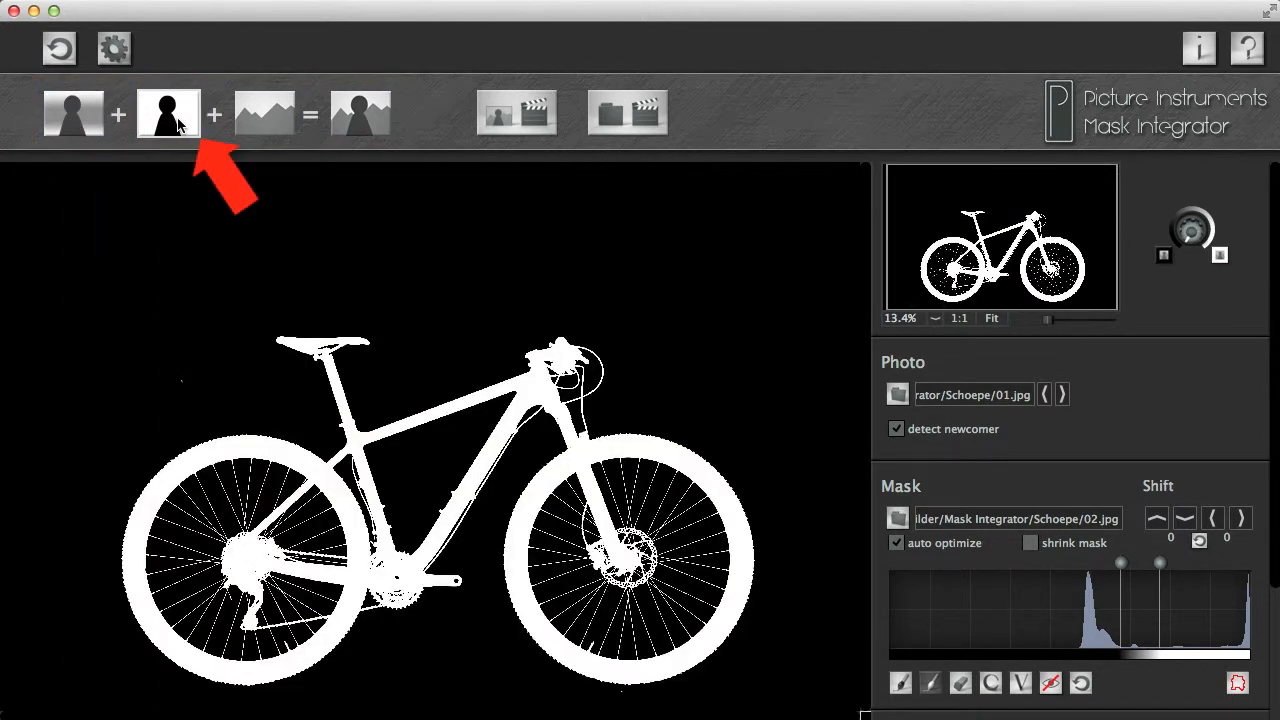
left_click(270, 116)
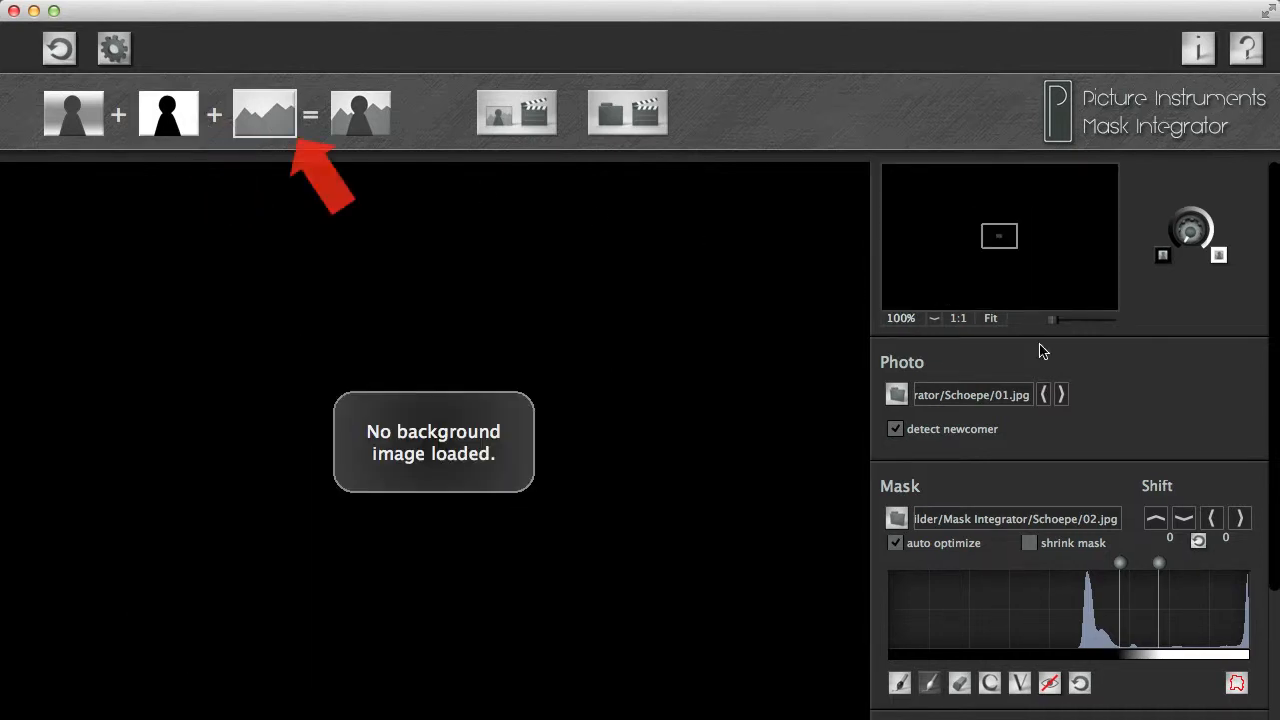
Load Fotolia_56922733_M.jpg as the background image behind the bicycle.
scroll(1043, 349, "down", 4)
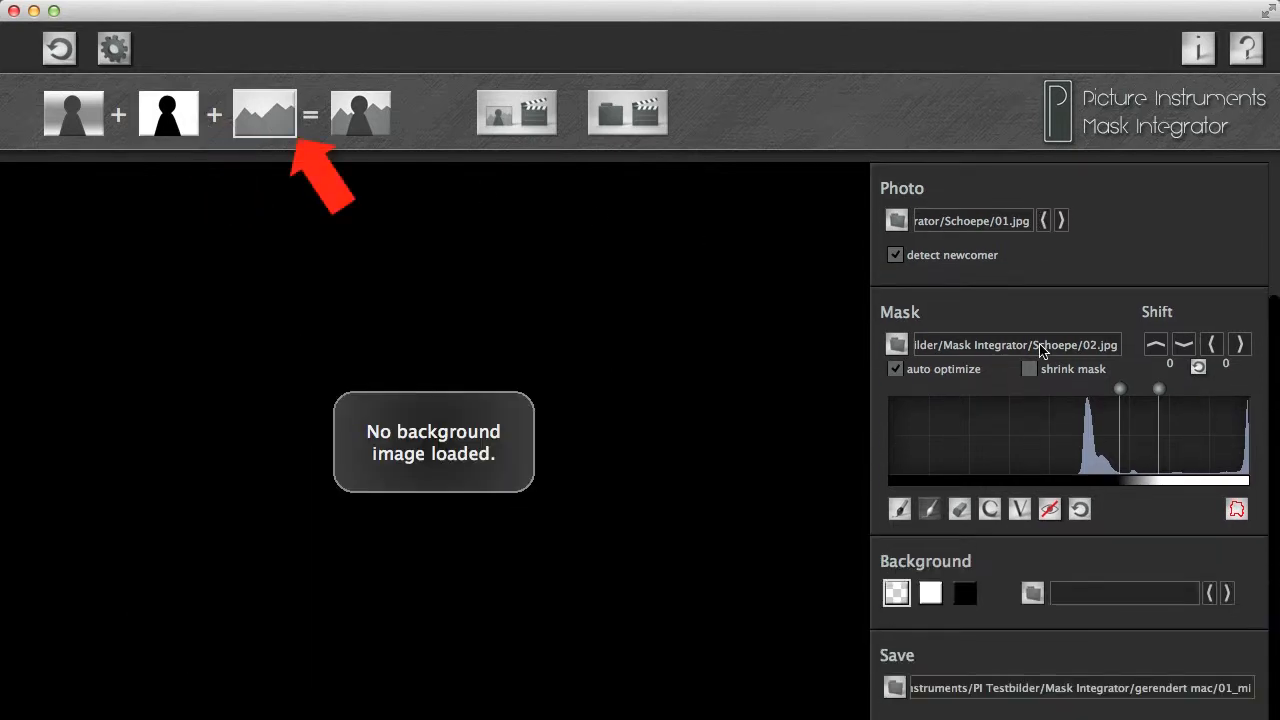
left_click(1033, 594)
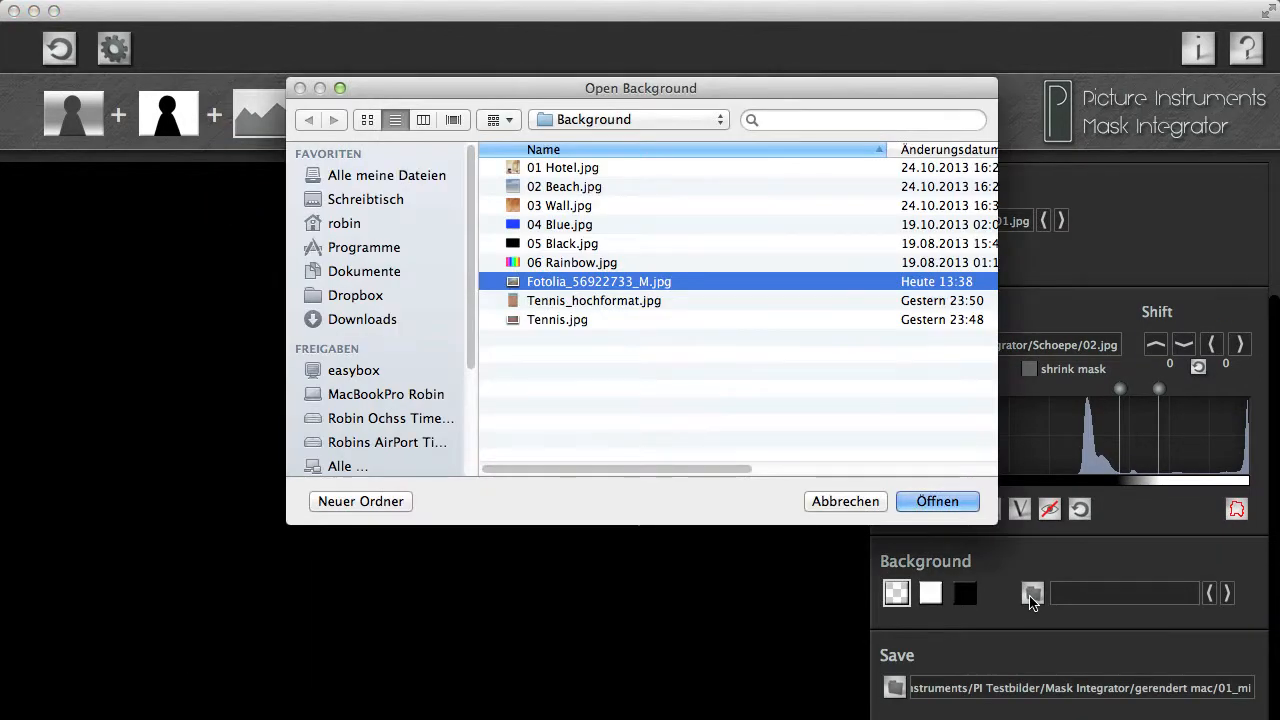
double_click(641, 282)
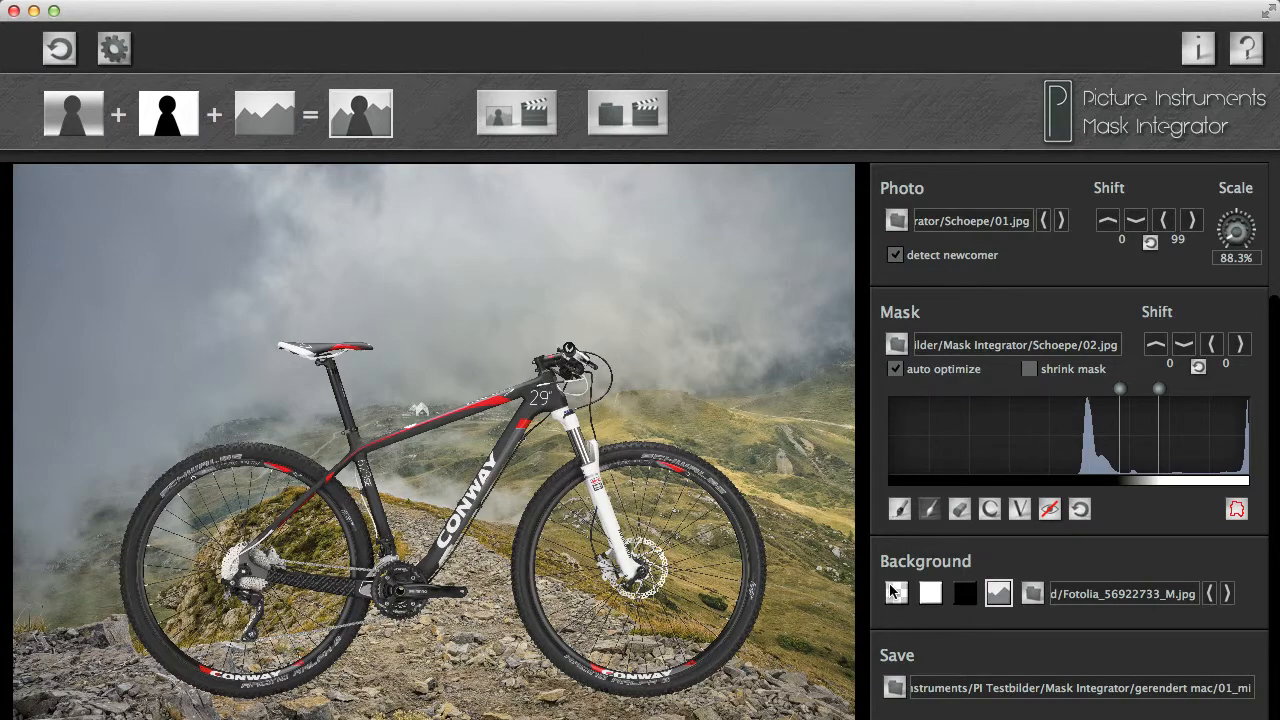
Preview the bicycle on transparent, white and black backgrounds, and set the background back to transparent.
left_click(896, 593)
left_click(930, 594)
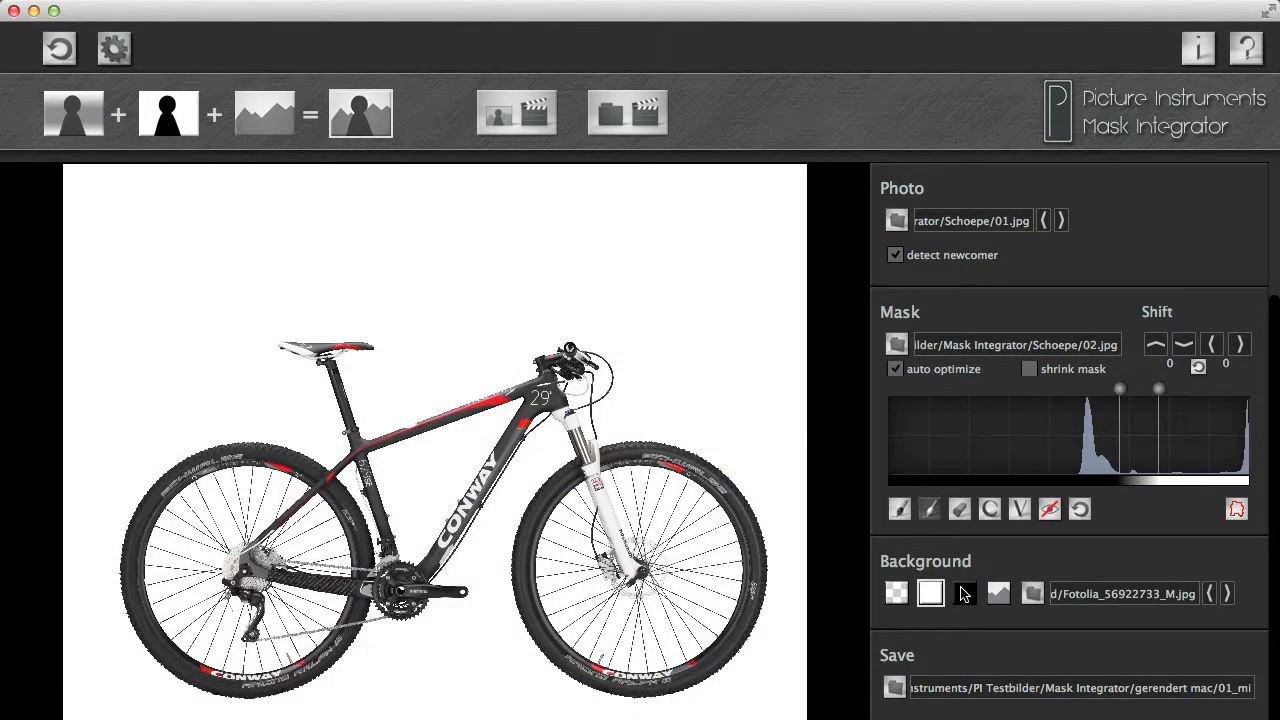
left_click(964, 594)
left_click(898, 594)
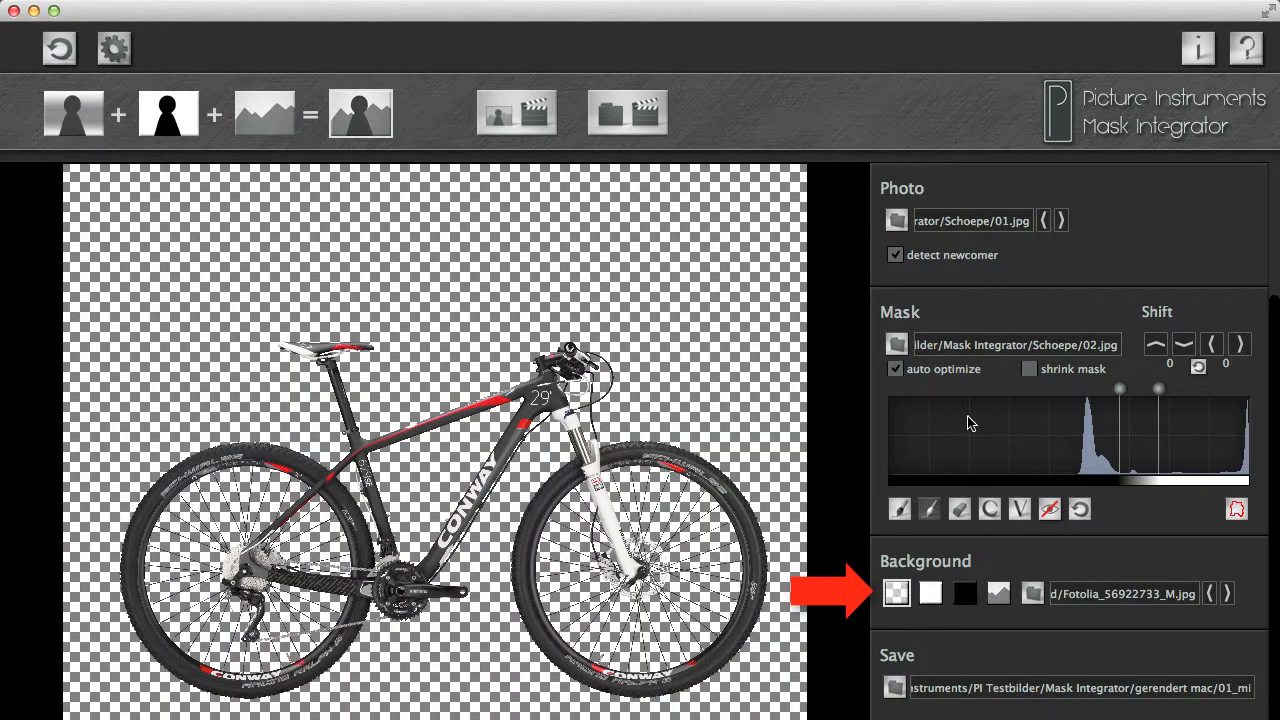
Step forward through the photo and mask pairs up to 07.jpg, and return to 05.jpg.
left_click(1062, 221)
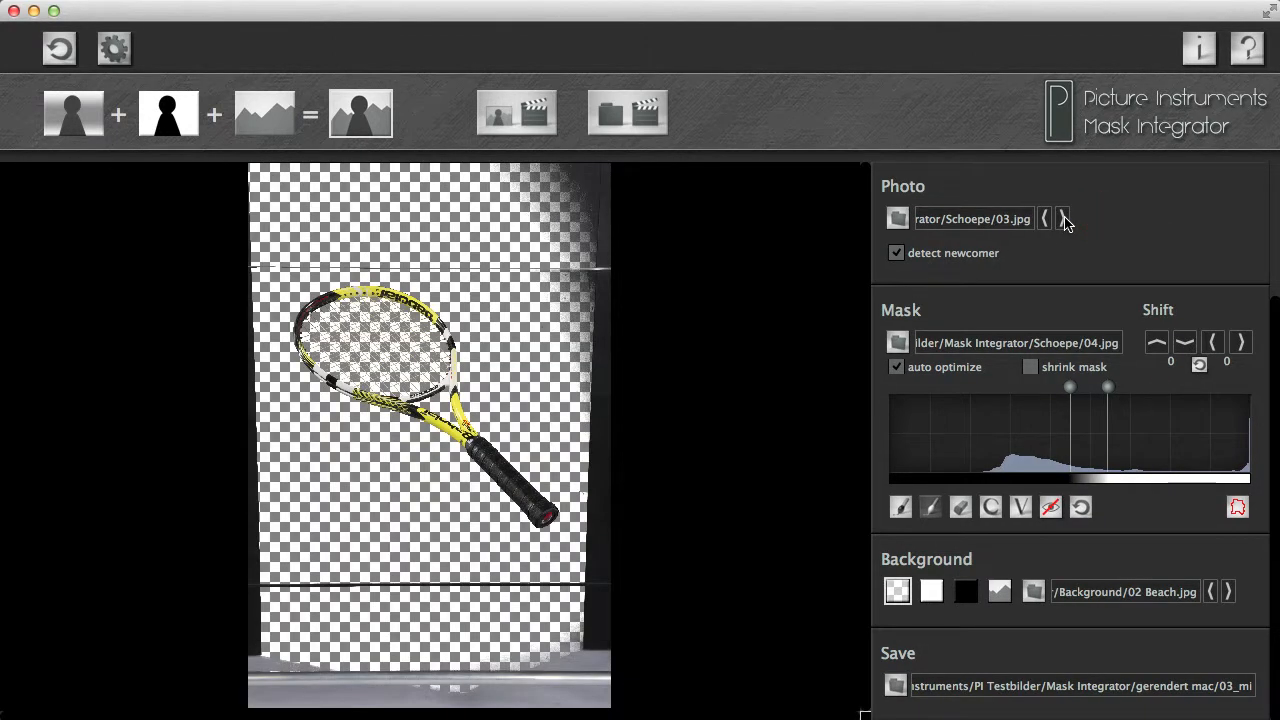
left_click(1063, 220)
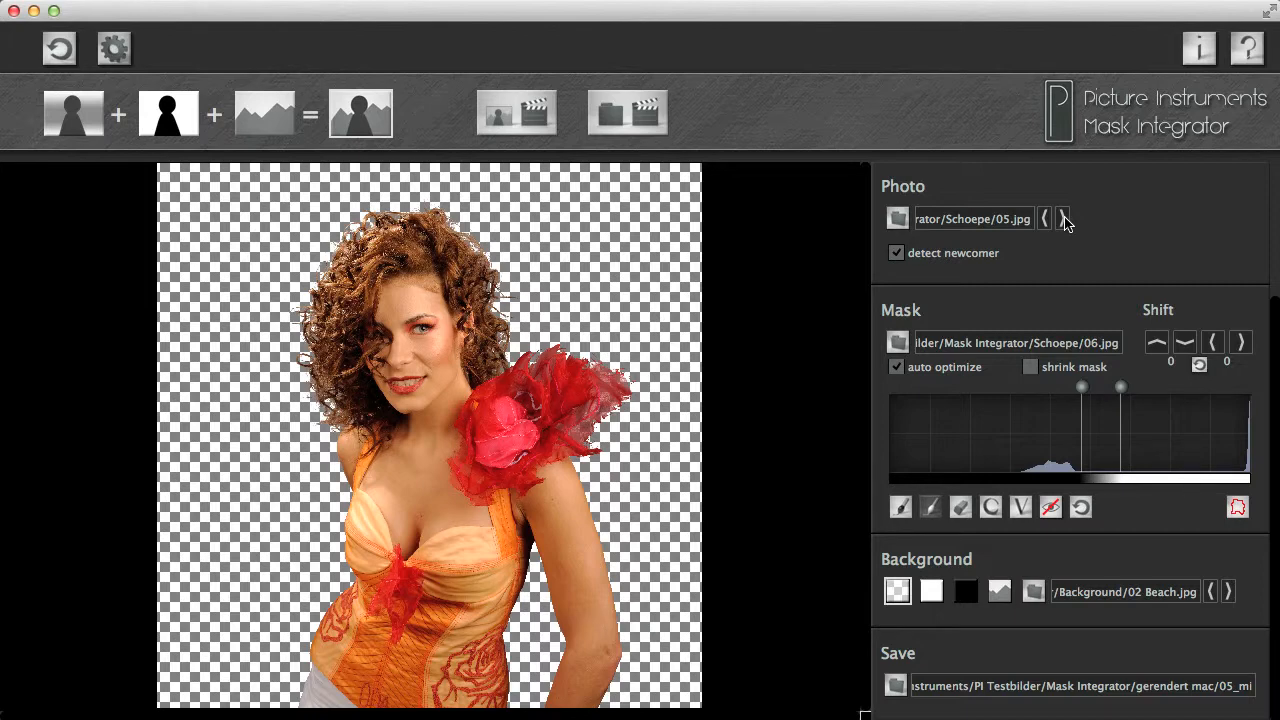
left_click(1063, 220)
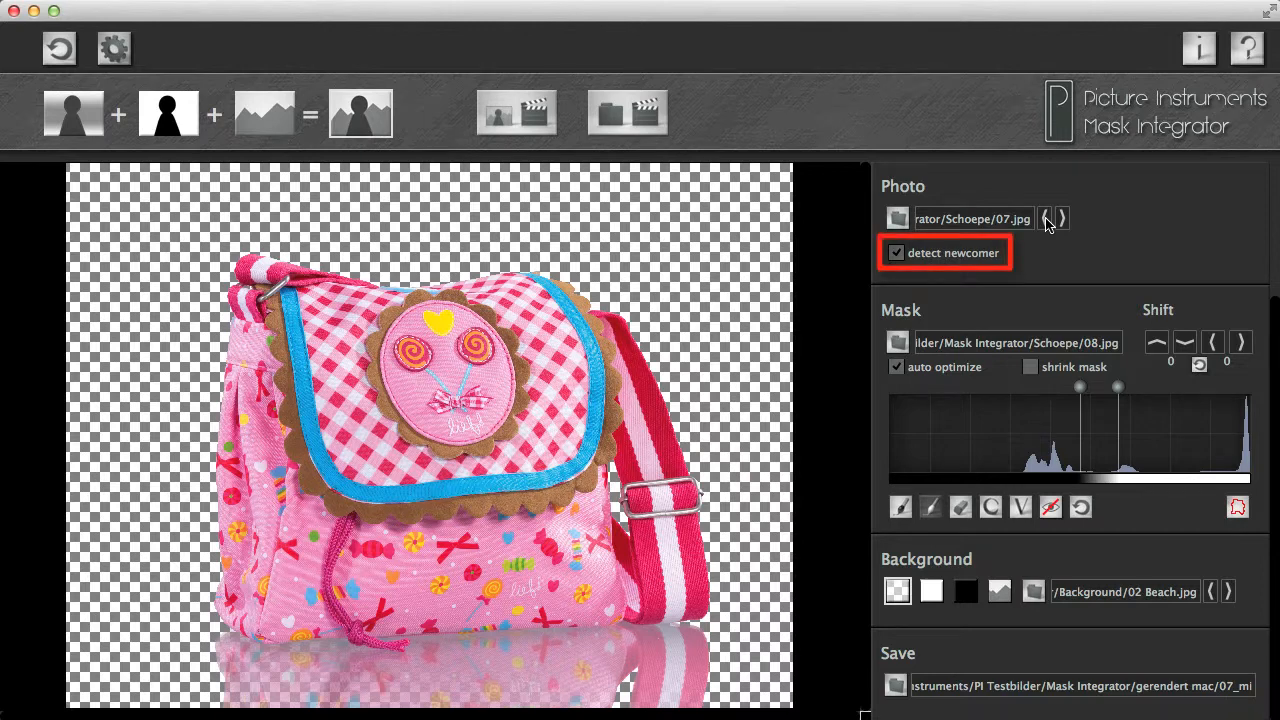
left_click(1045, 219)
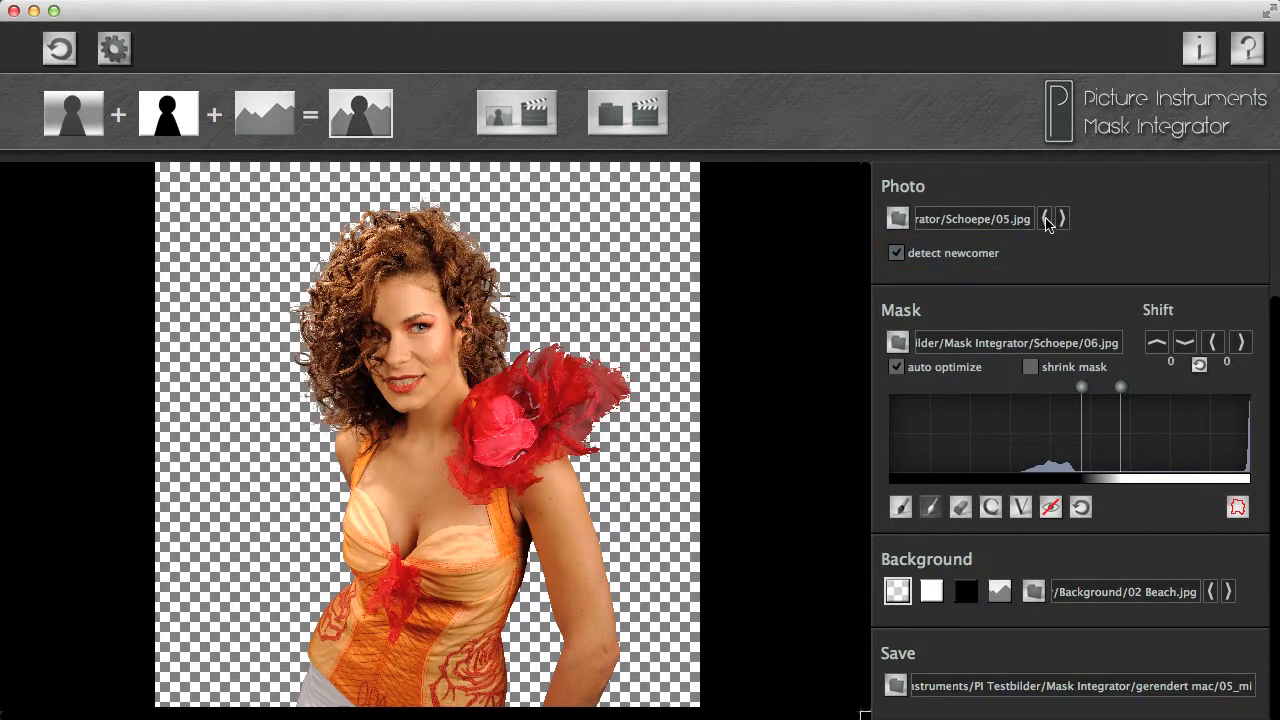
Preview 05.jpg on the 02 Beach.jpg and 01 Hotel.jpg backgrounds, and switch back to transparent.
left_click(999, 591)
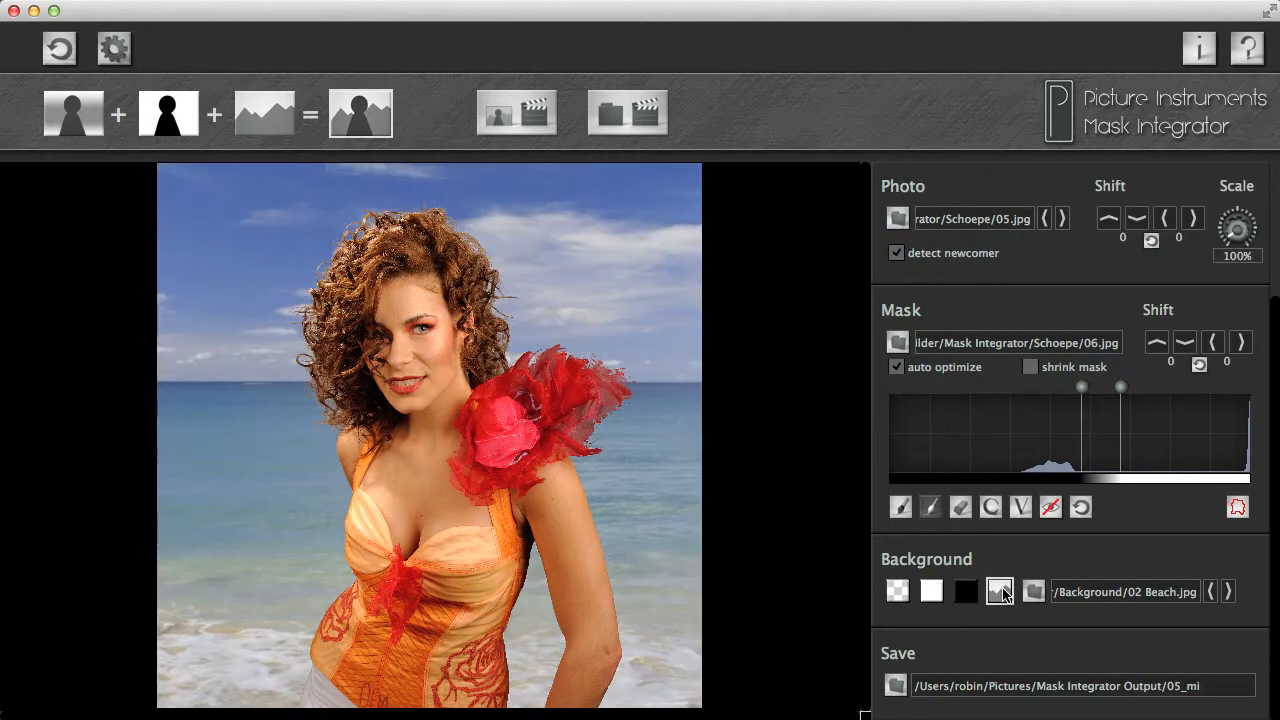
left_click(1212, 592)
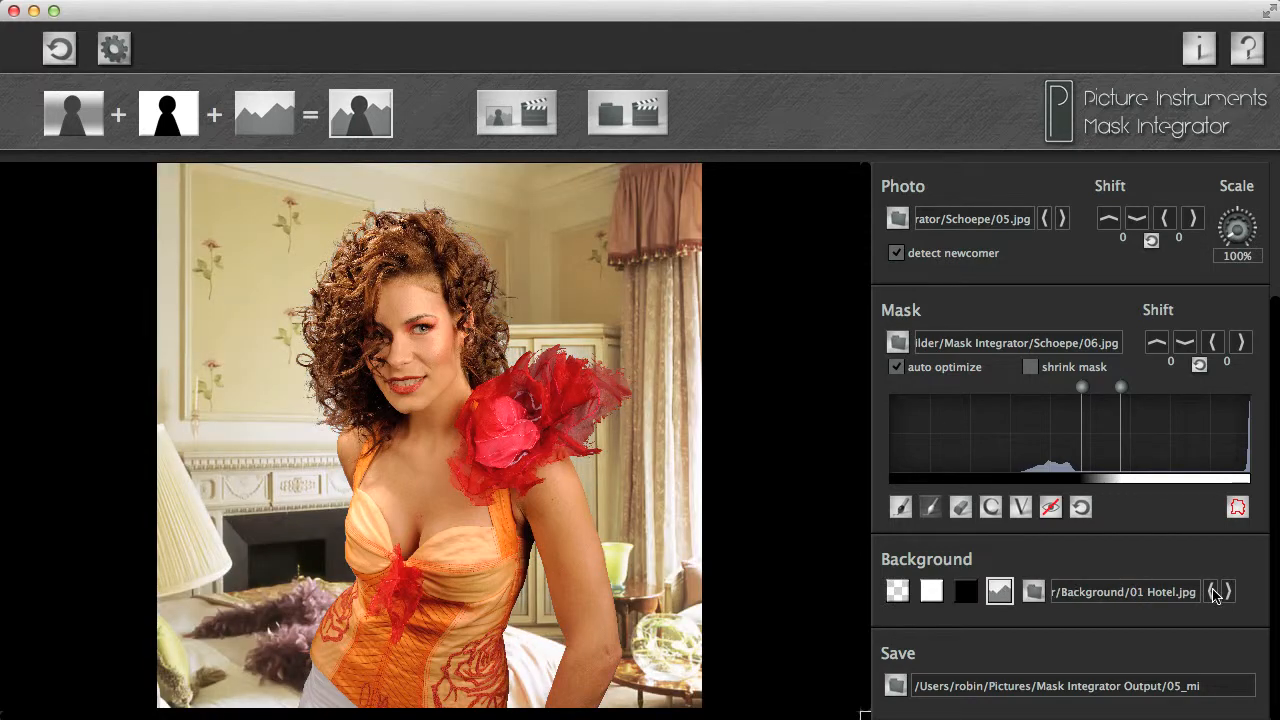
left_click(897, 591)
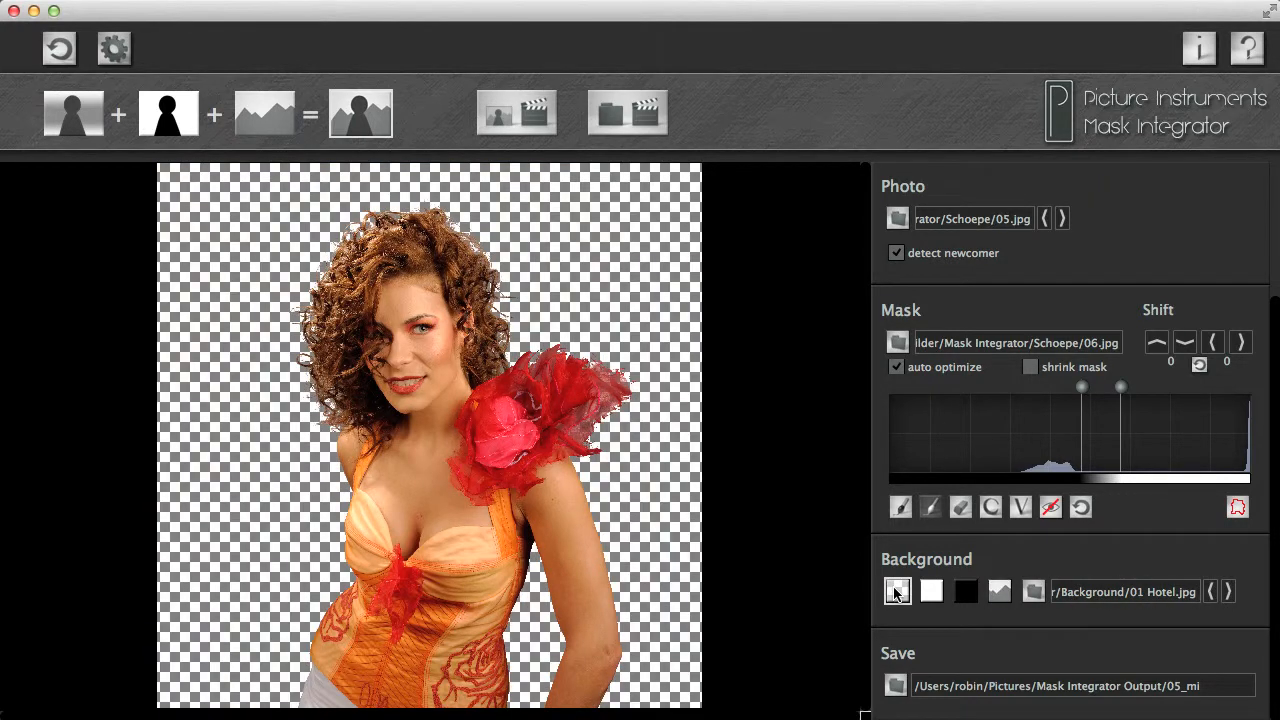
Try shifting the mask of 05.jpg vertically to -6 against the hair edge, and reset the shift.
mouse_move(996, 250)
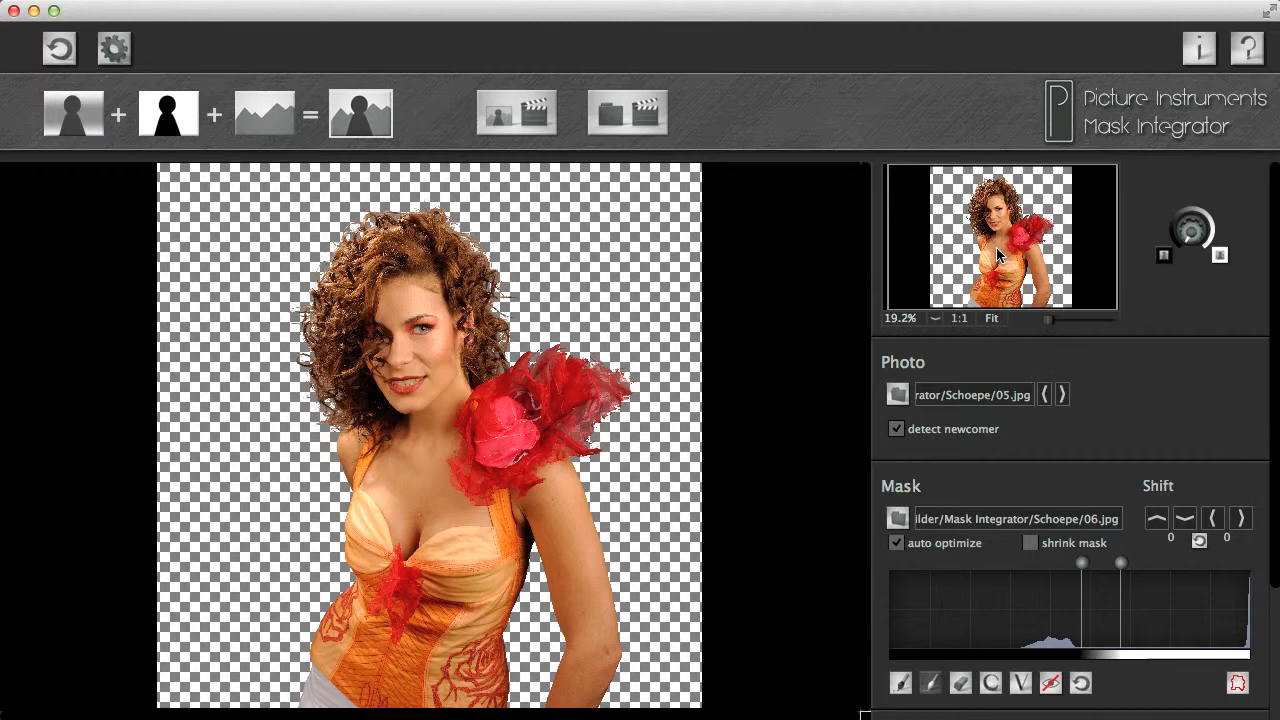
left_click(959, 318)
left_click_drag(1000, 243, 970, 210)
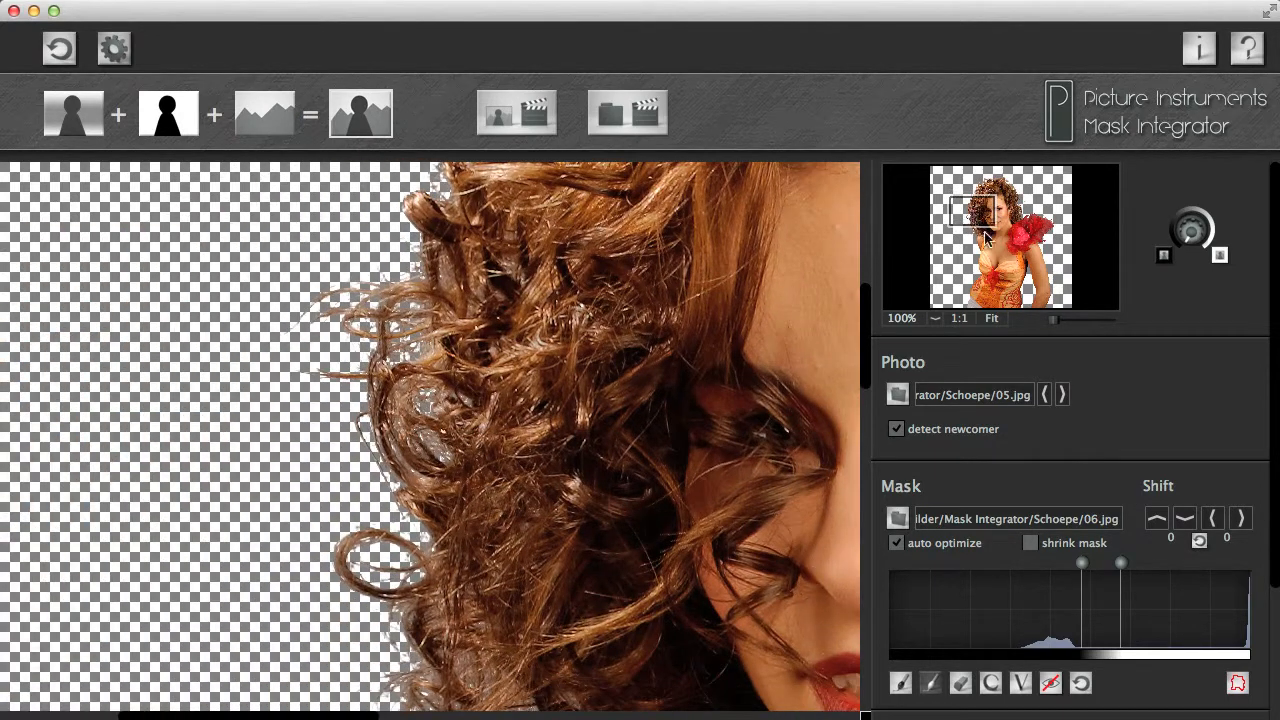
left_click(1156, 518)
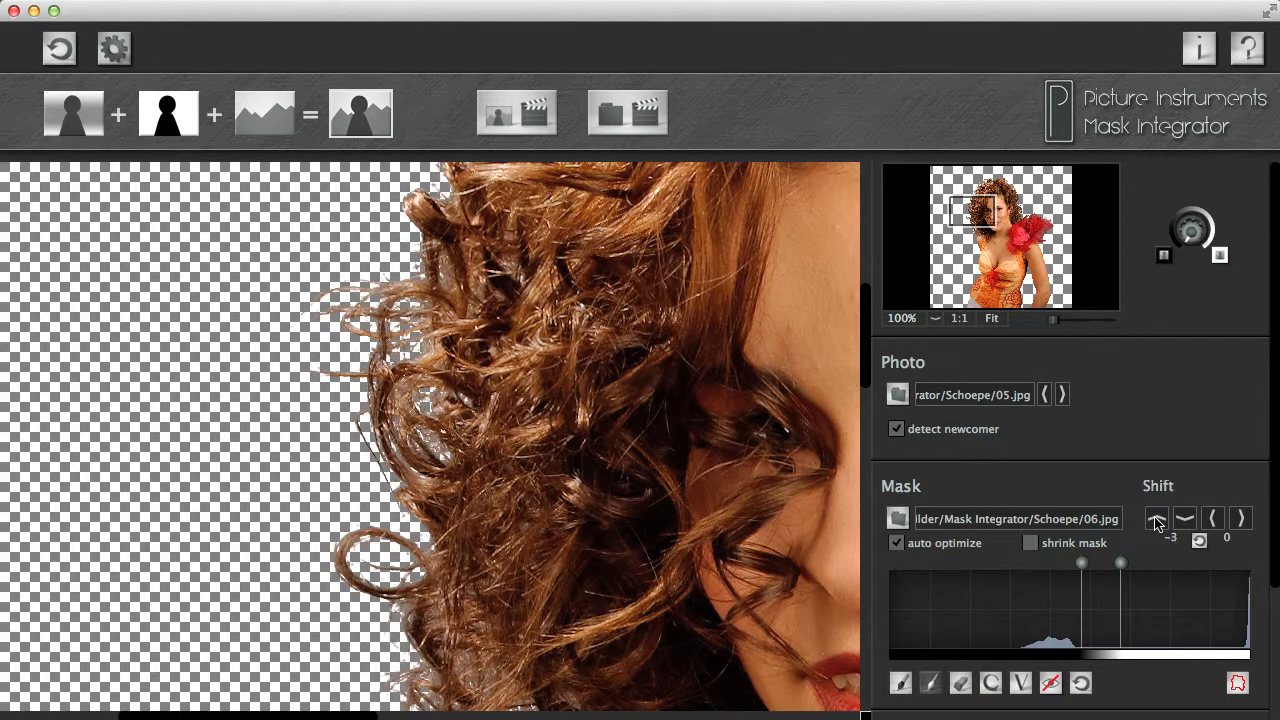
left_click(1156, 518)
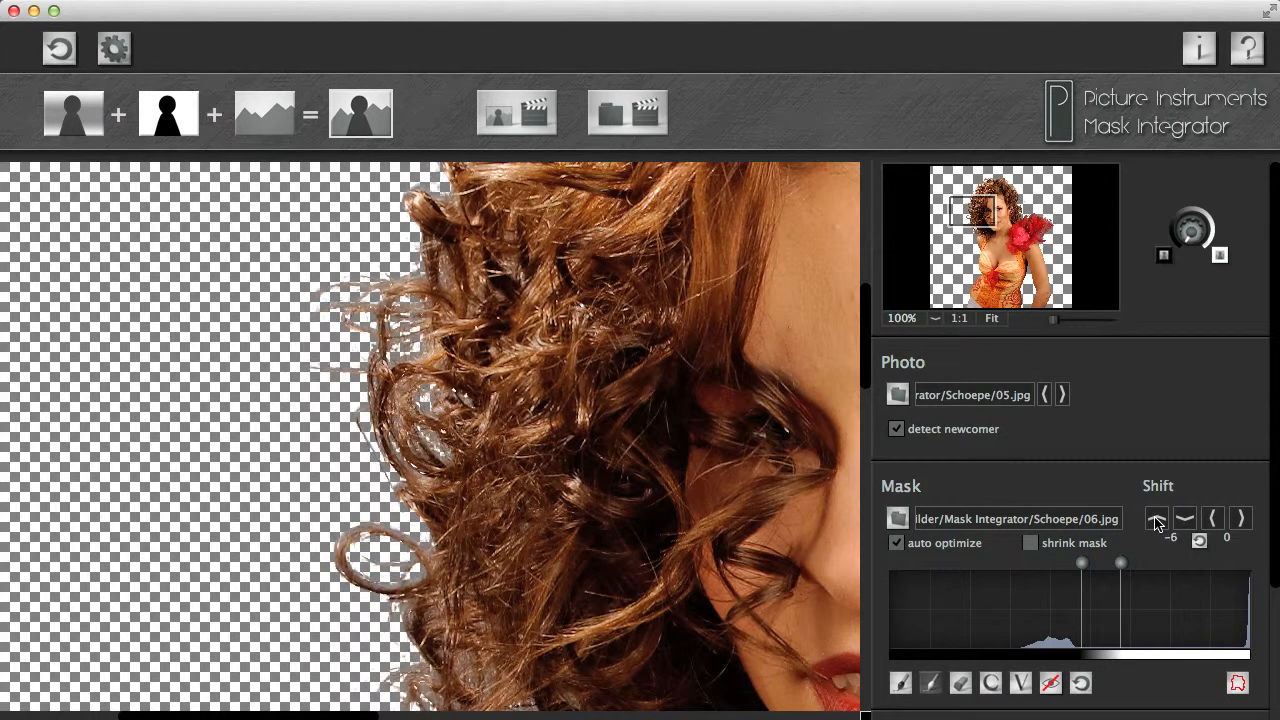
left_click(1199, 540)
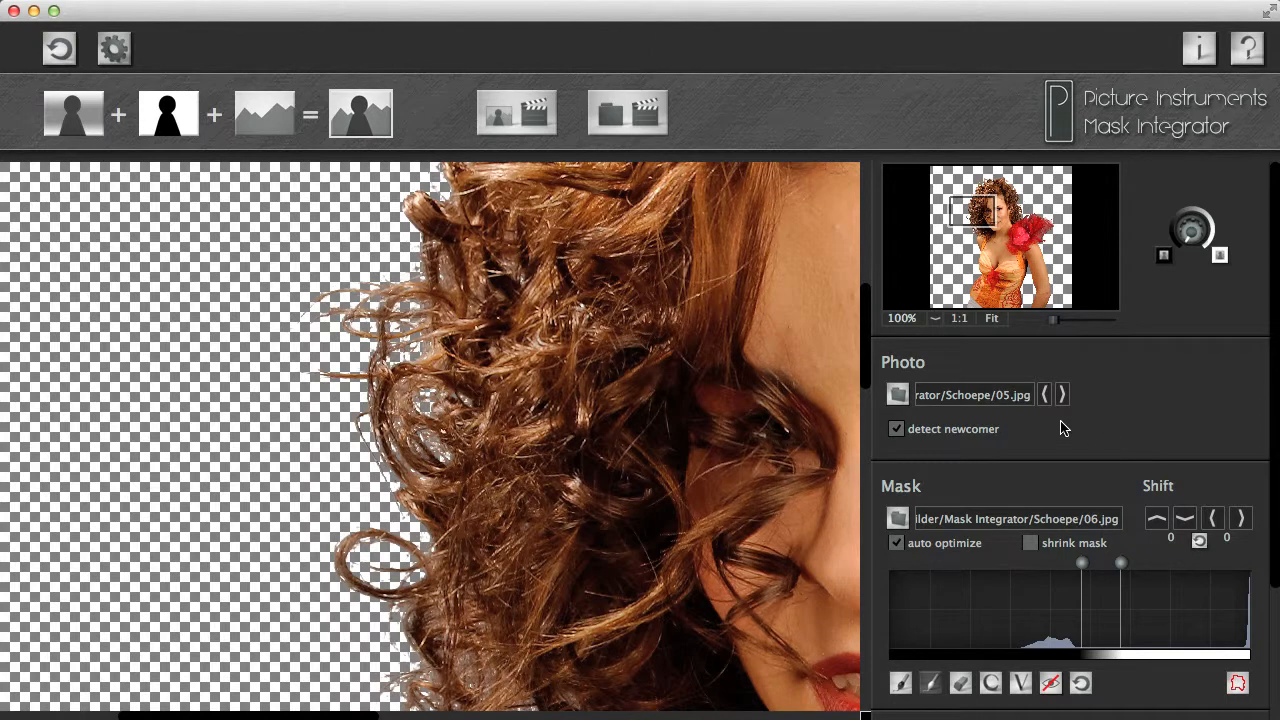
Go back to photo 03.jpg, display its mask and turn off auto optimize.
left_click(1043, 395)
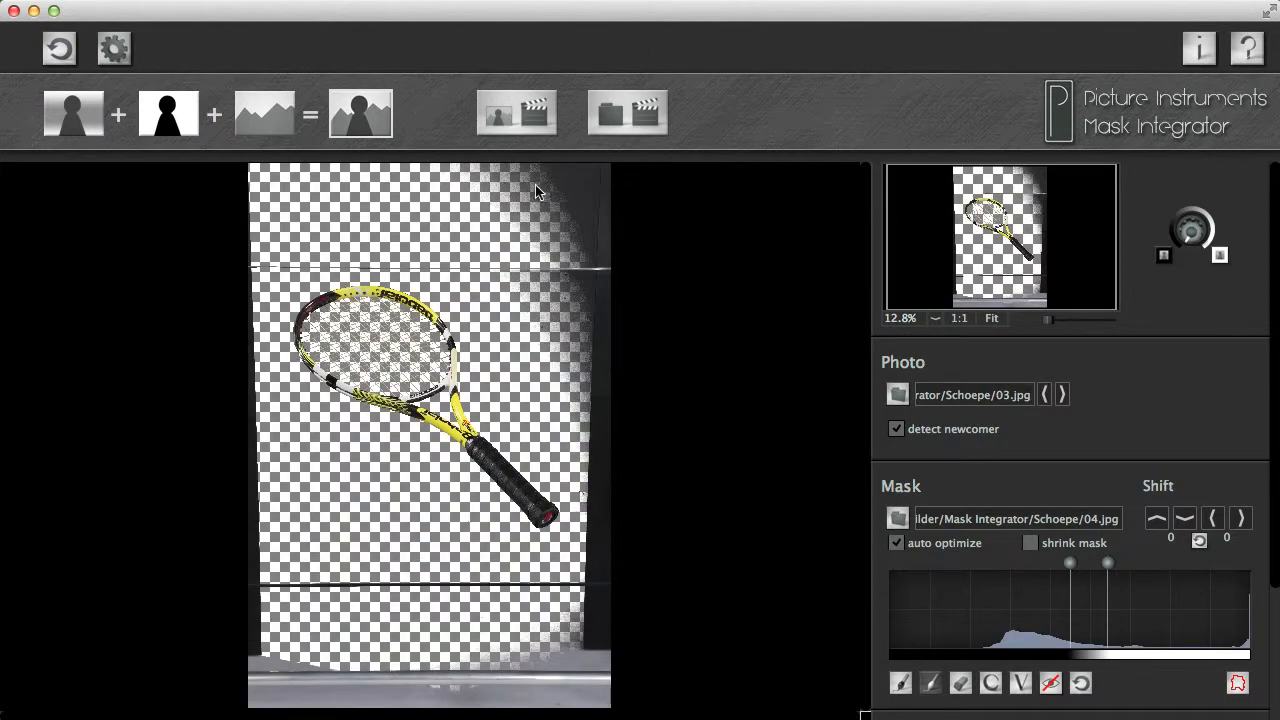
left_click(175, 122)
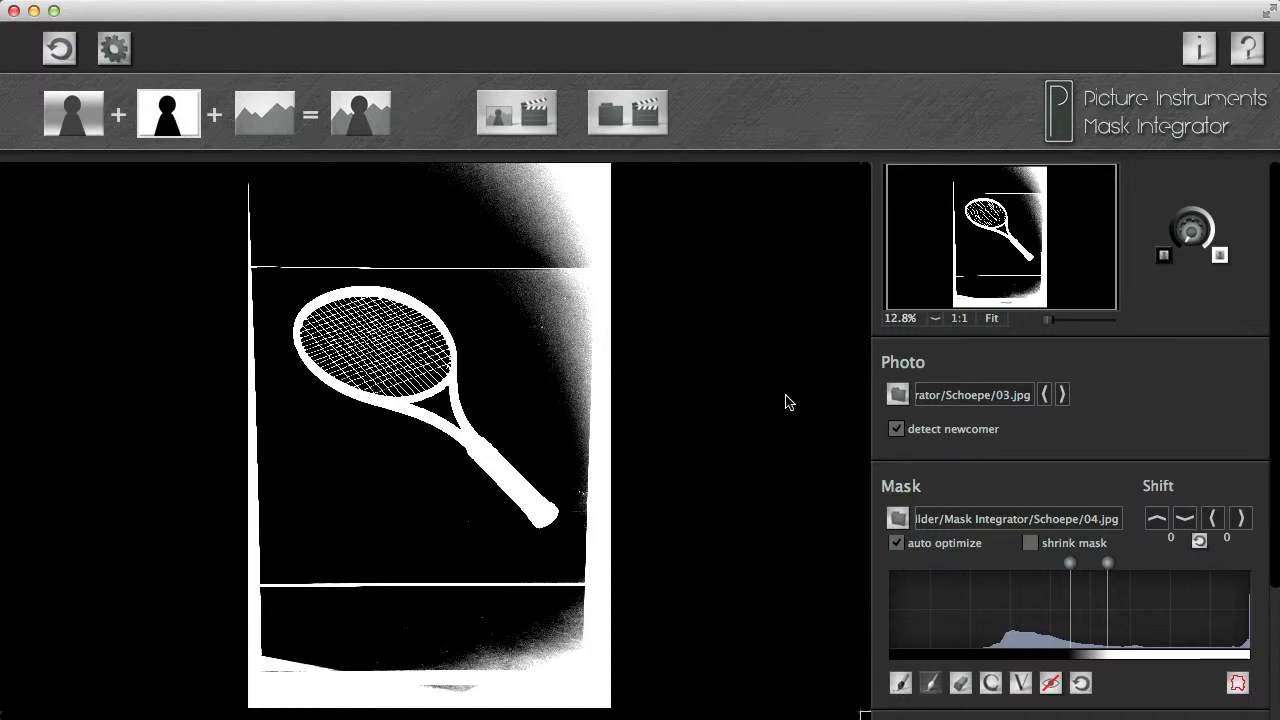
left_click(896, 543)
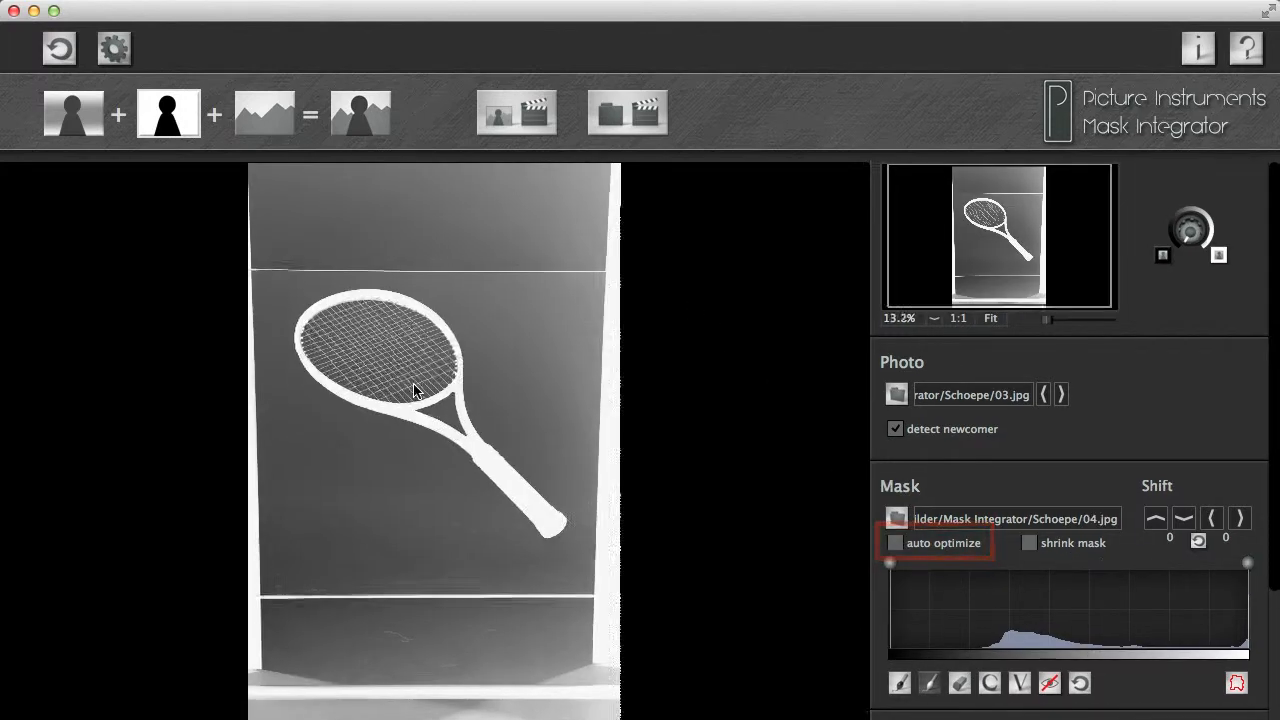
Raise the racket mask's black point to the histogram peak, lower its white point slightly, and highlight the semi-transparent areas in red.
scroll(414, 390, "up", 3)
scroll(413, 383, "up", 1)
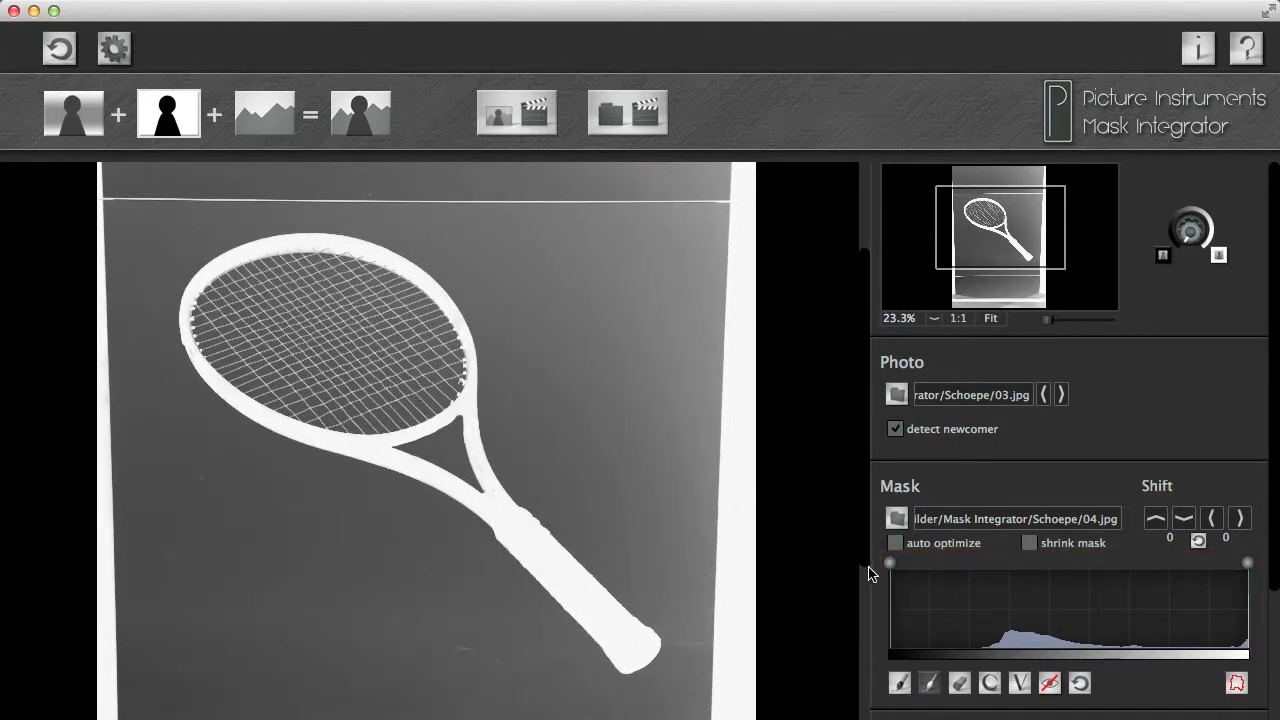
left_click_drag(890, 567, 1019, 567)
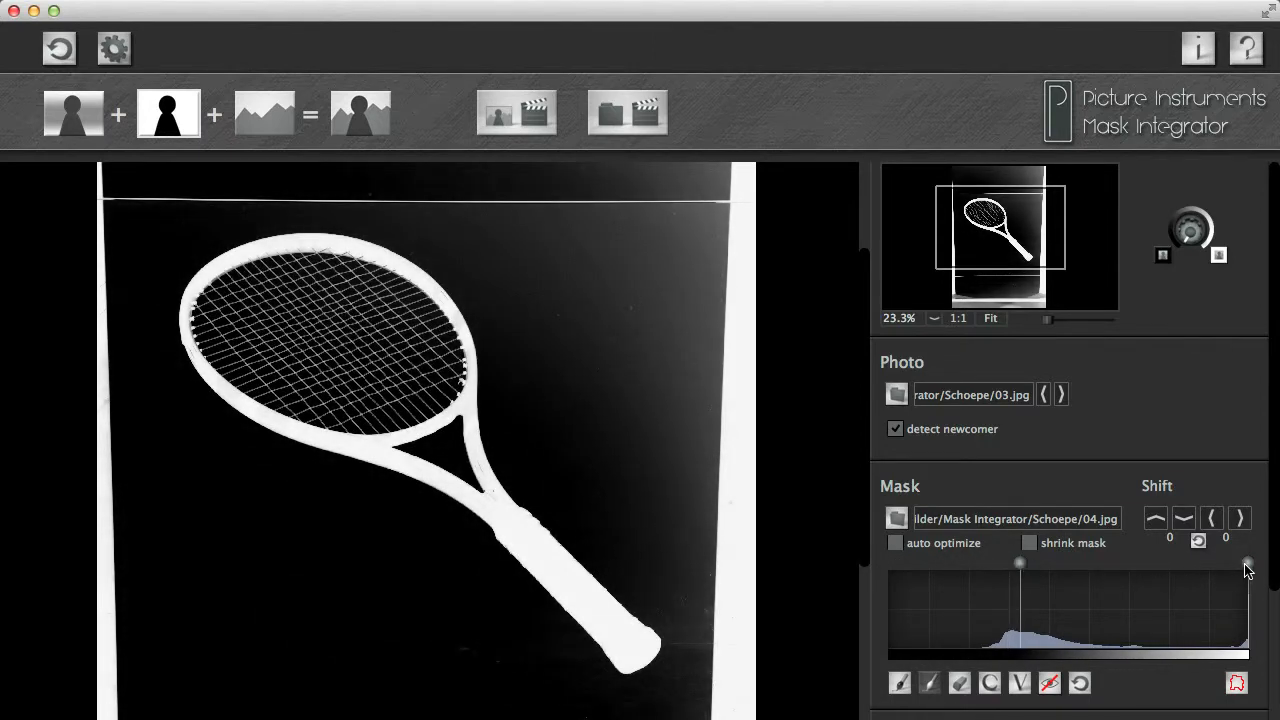
left_click_drag(1246, 568, 1236, 570)
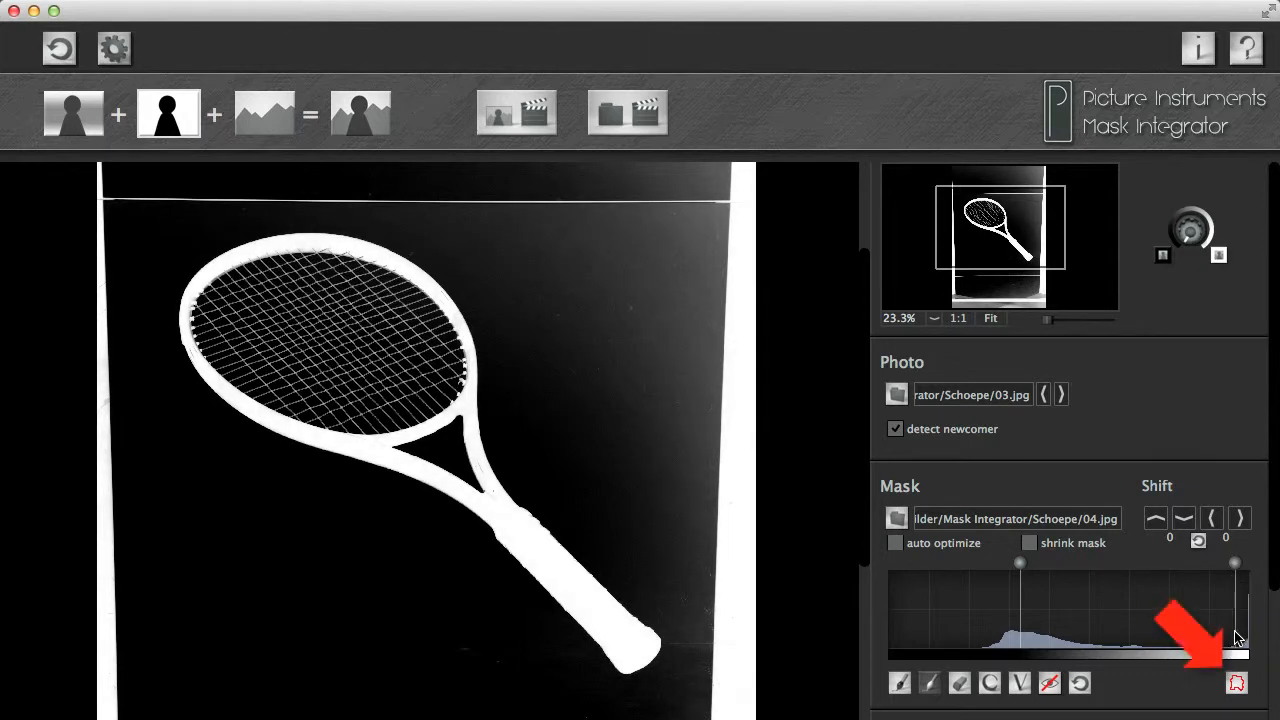
left_click(1237, 683)
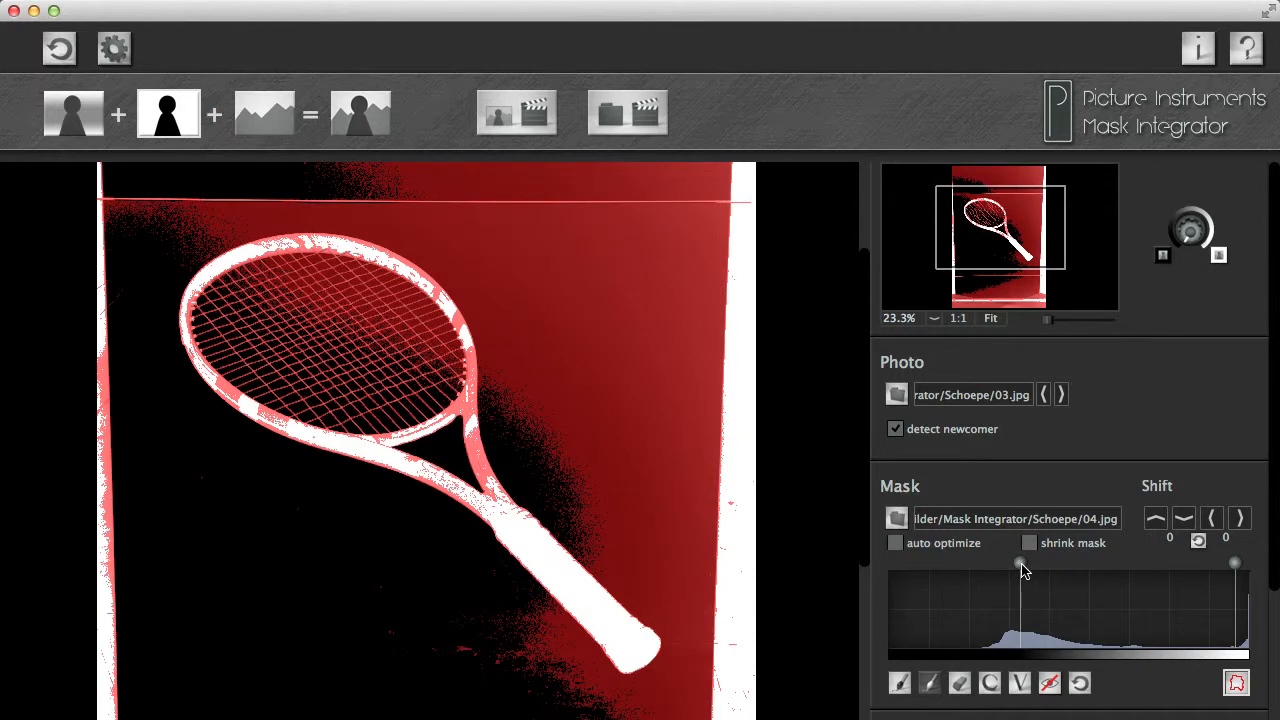
Raise the racket mask's black point past the histogram peak and lower the white point slightly until the frame is solid white.
left_click_drag(1021, 568, 1052, 566)
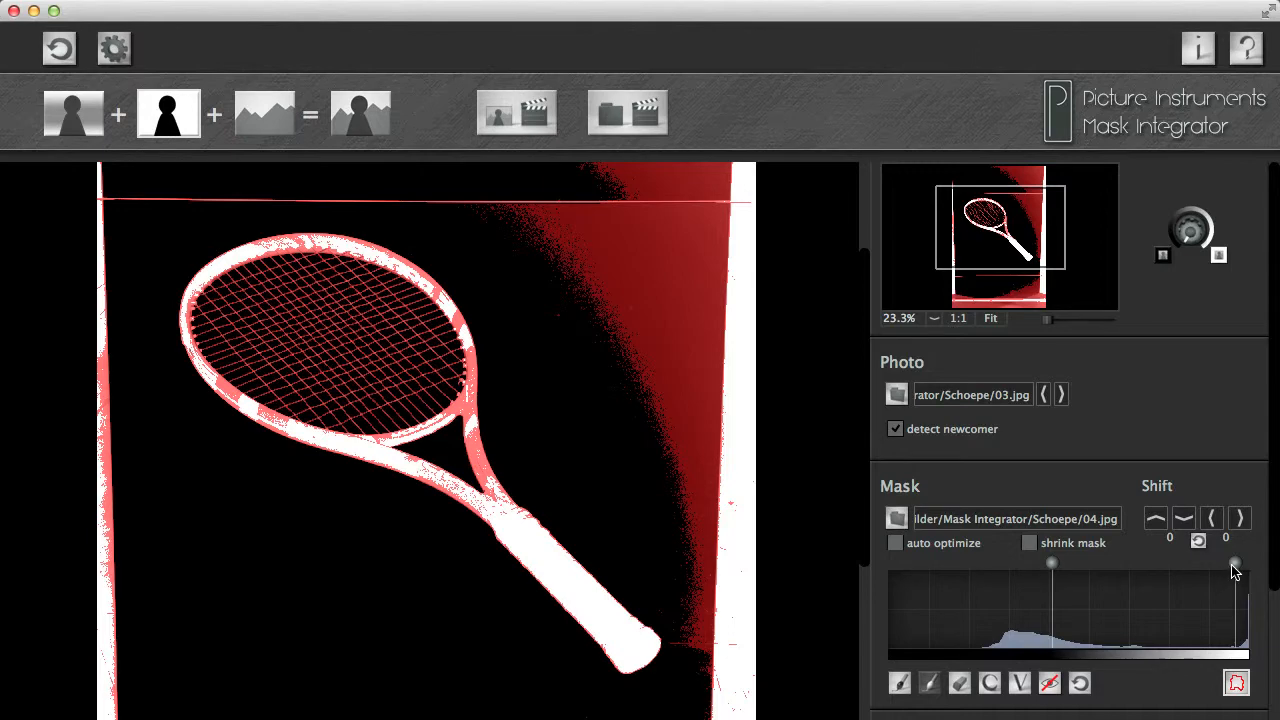
left_click_drag(1235, 568, 1227, 568)
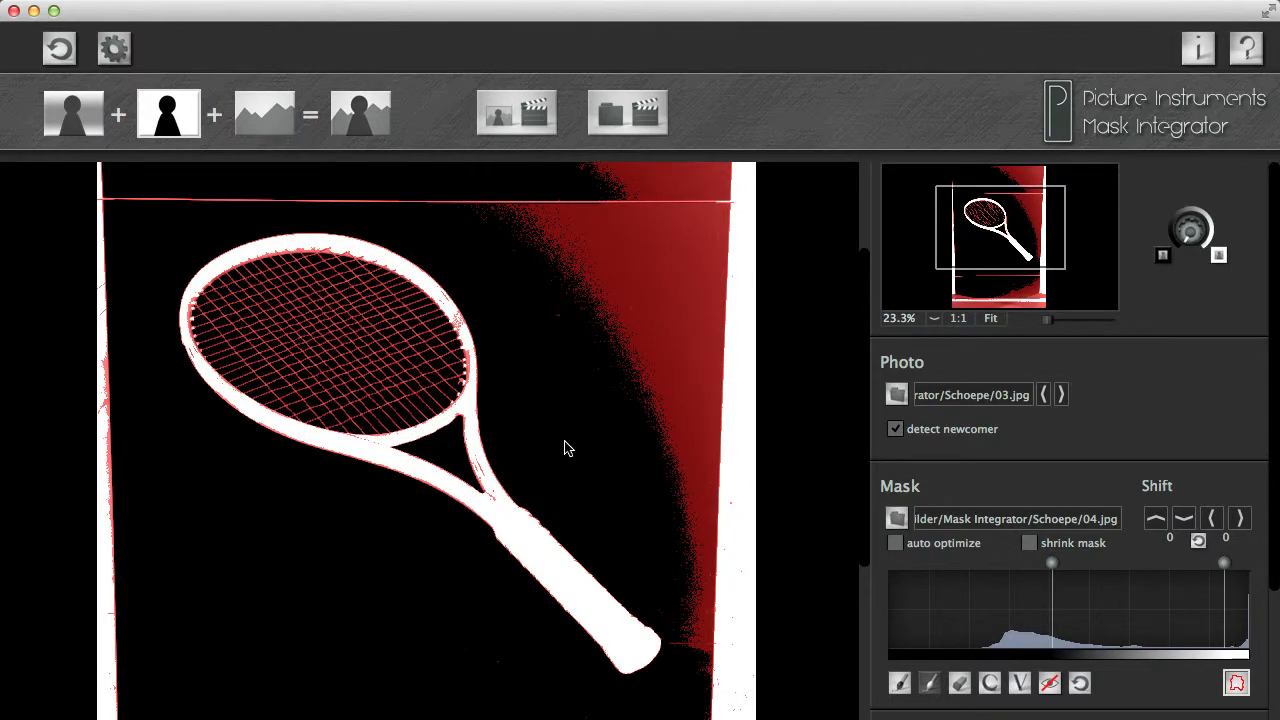
Paint out everything around the racket in the mask with the black brush, including the side strips, horizontal lines and patch near the grip.
scroll(565, 448, "down", 5)
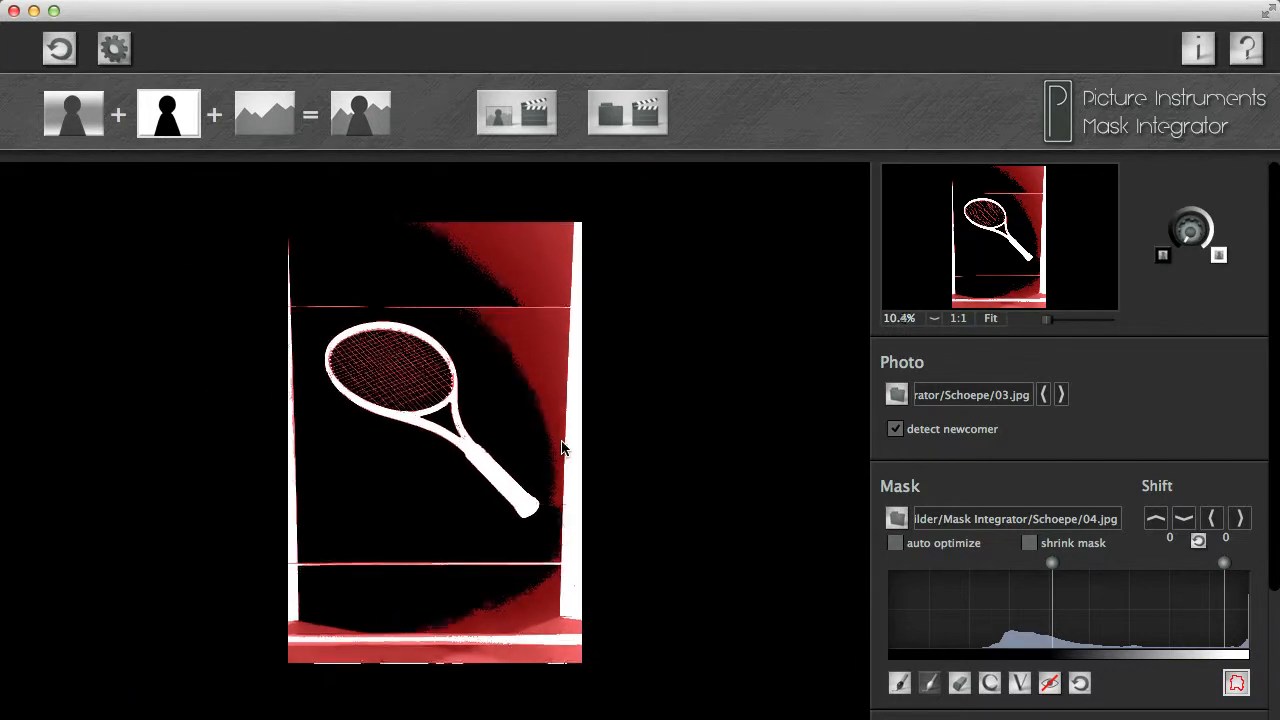
scroll(562, 448, "down", 1)
left_click(898, 686)
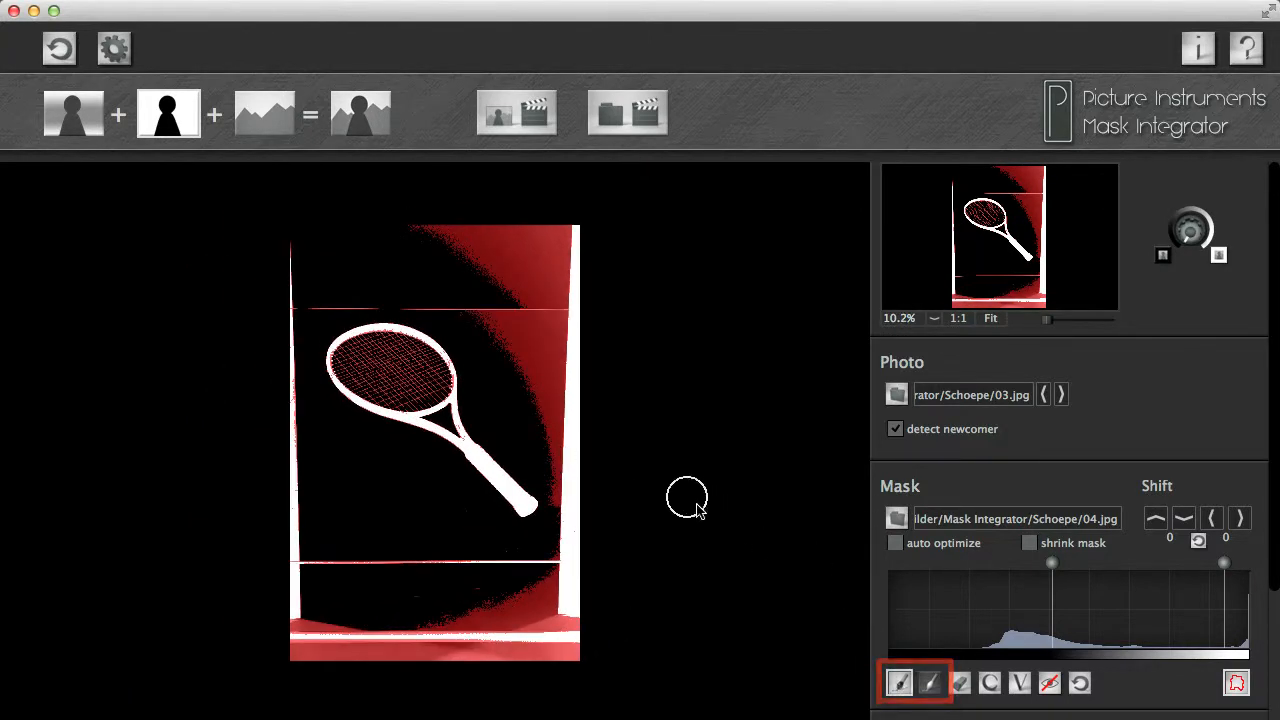
scroll(575, 405, "down", 4)
scroll(578, 410, "down", 2)
mouse_move(422, 368)
left_mouse_down()
mouse_move(461, 388)
mouse_move(481, 430)
mouse_move(491, 504)
mouse_move(402, 494)
mouse_move(380, 462)
left_mouse_up()
scroll(440, 485, "up", 4)
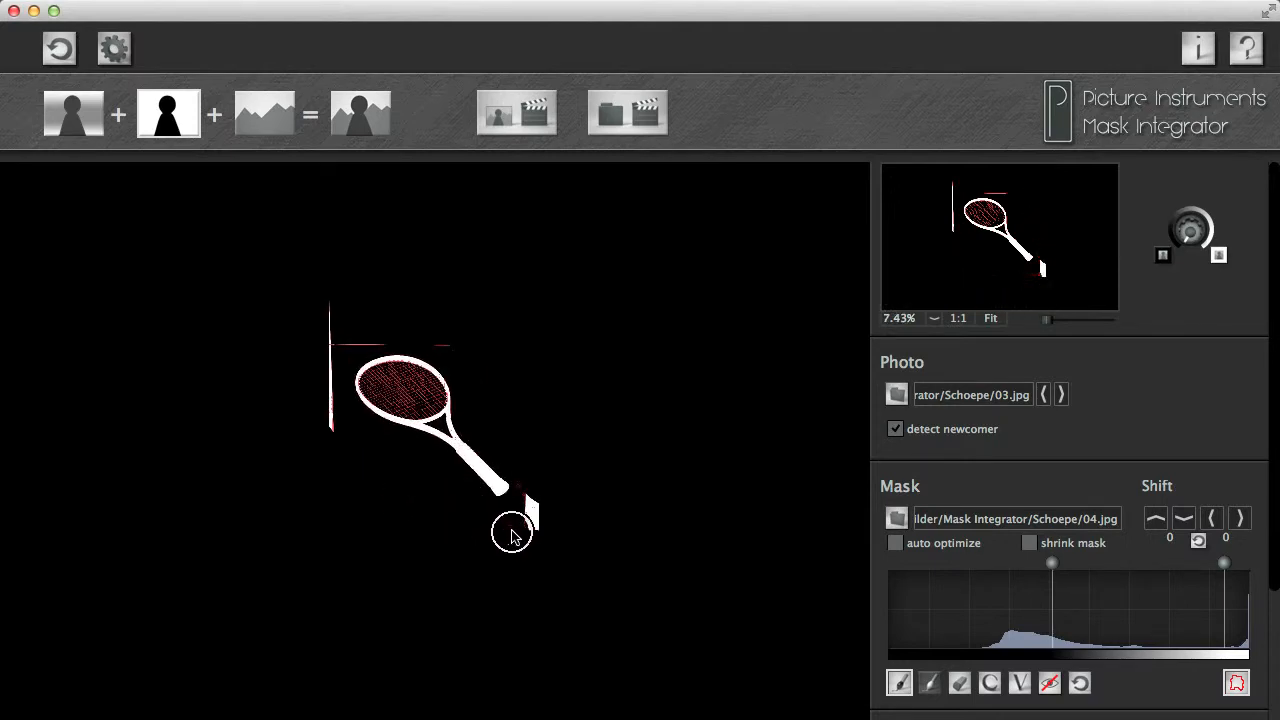
left_click_drag(509, 531, 537, 480)
mouse_move(388, 330)
left_mouse_down()
mouse_move(334, 321)
mouse_move(334, 425)
left_mouse_up()
scroll(334, 390, "up", 4)
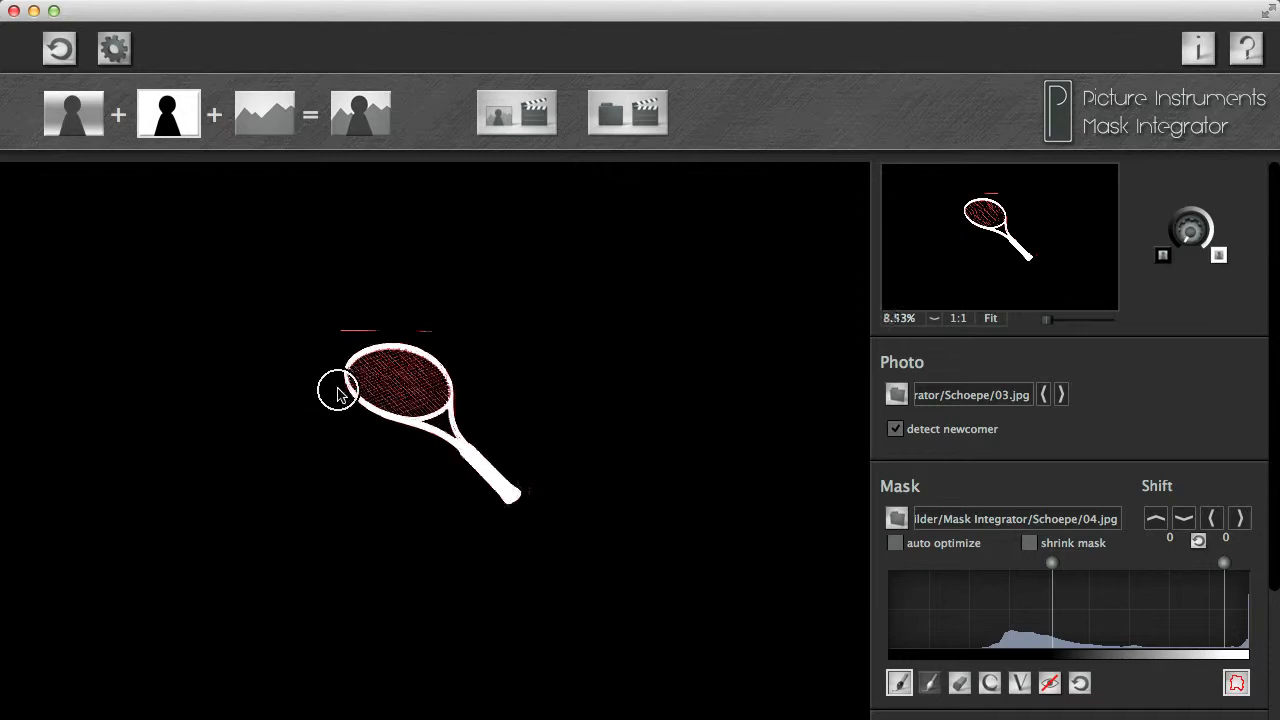
left_click_drag(289, 257, 429, 263)
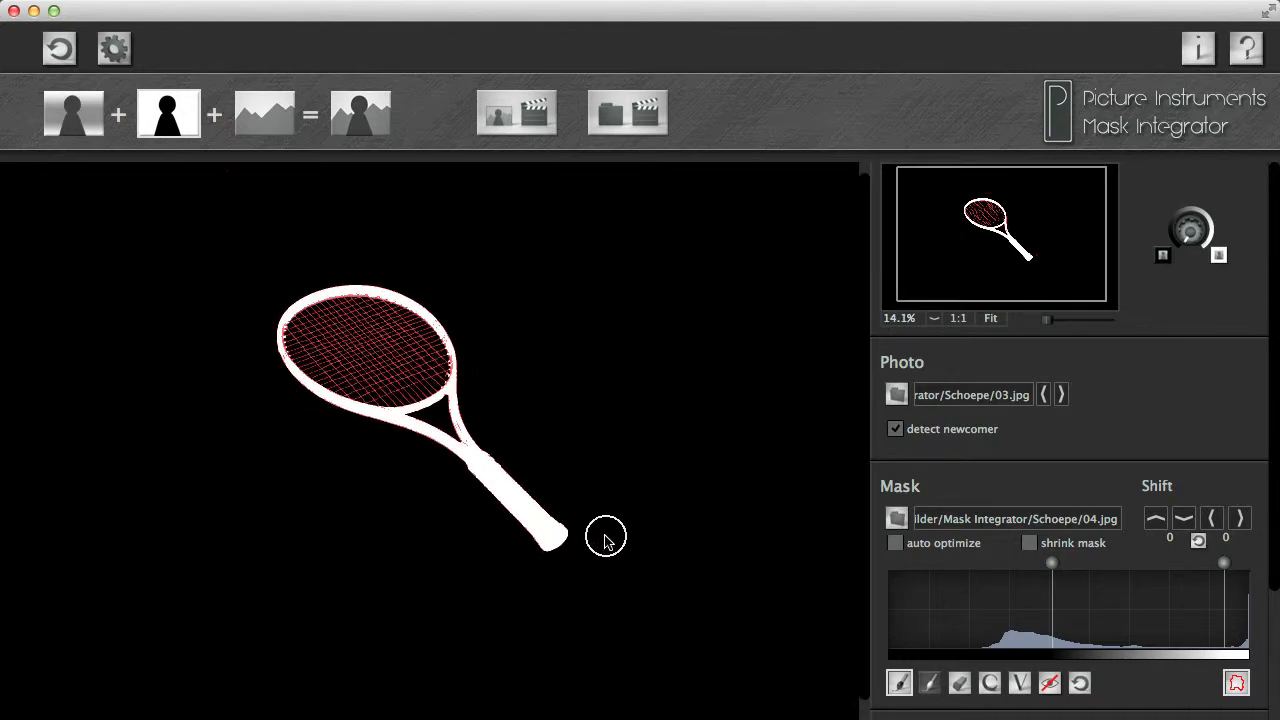
Check the cleaned racket mask, turn off the red highlighting of semi-transparent areas, and display the composite result.
scroll(417, 466, "up", 4)
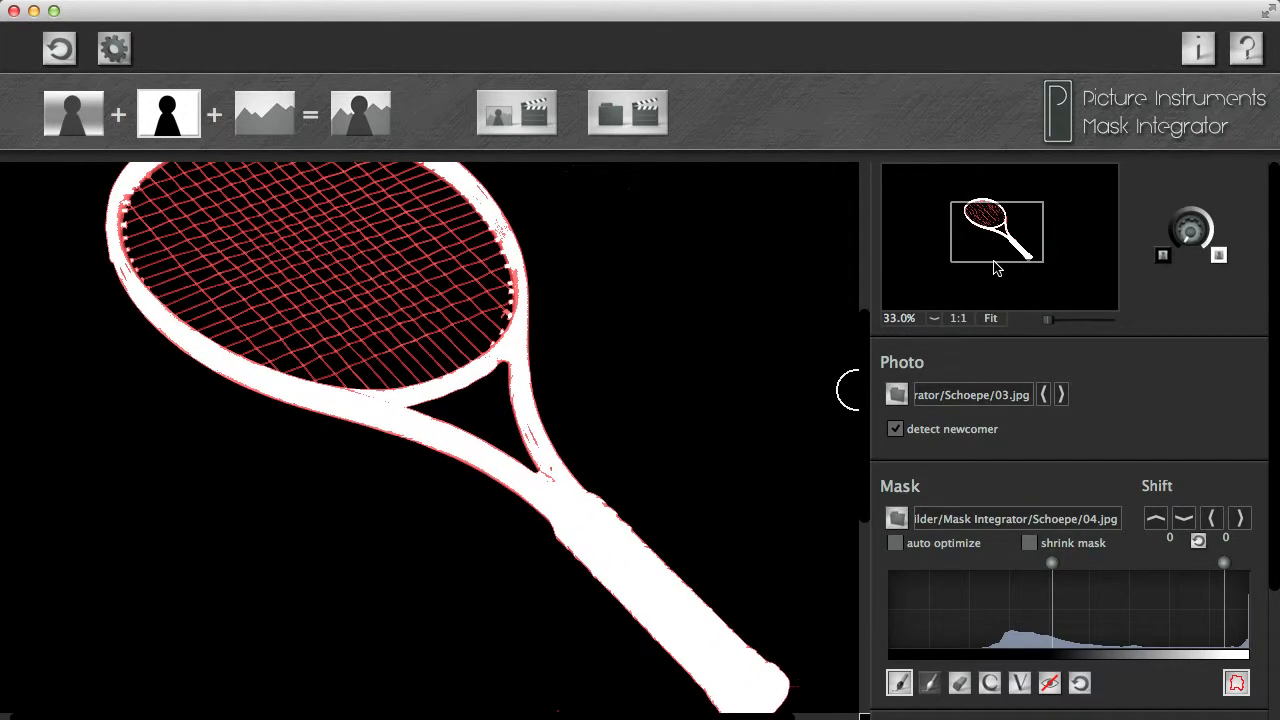
left_click_drag(995, 268, 1006, 234)
left_click(991, 318)
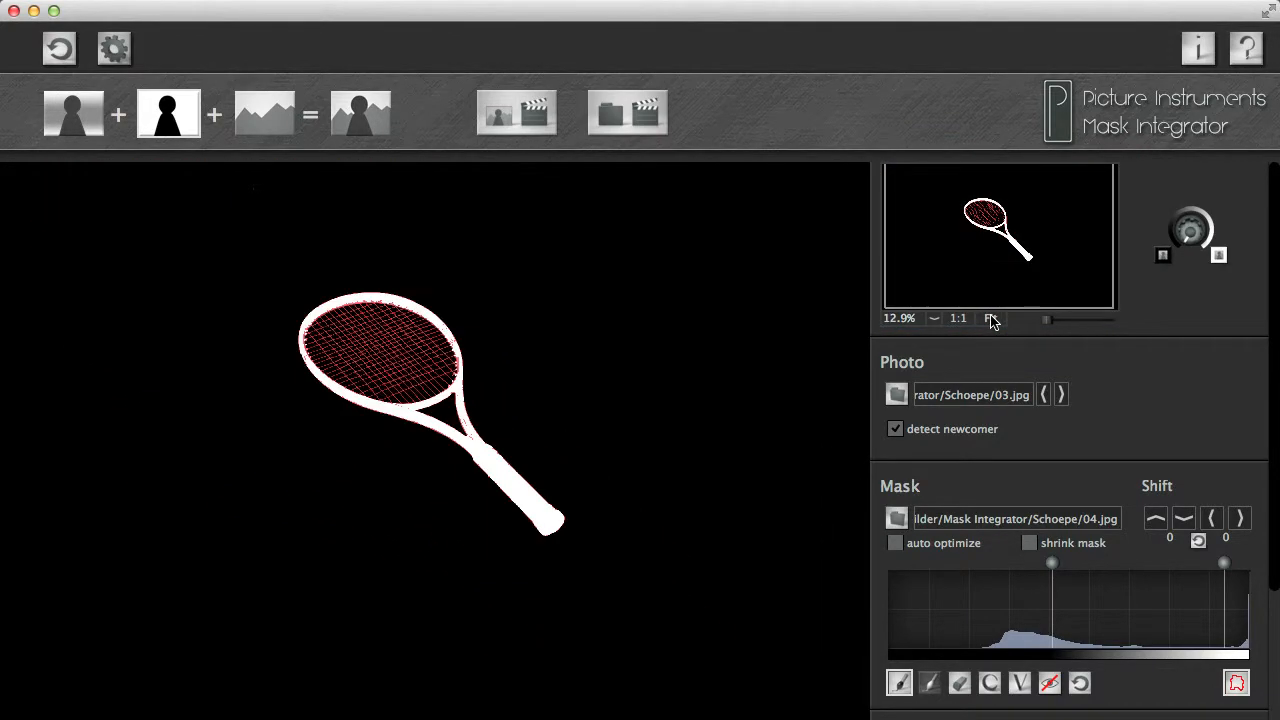
left_click(1237, 683)
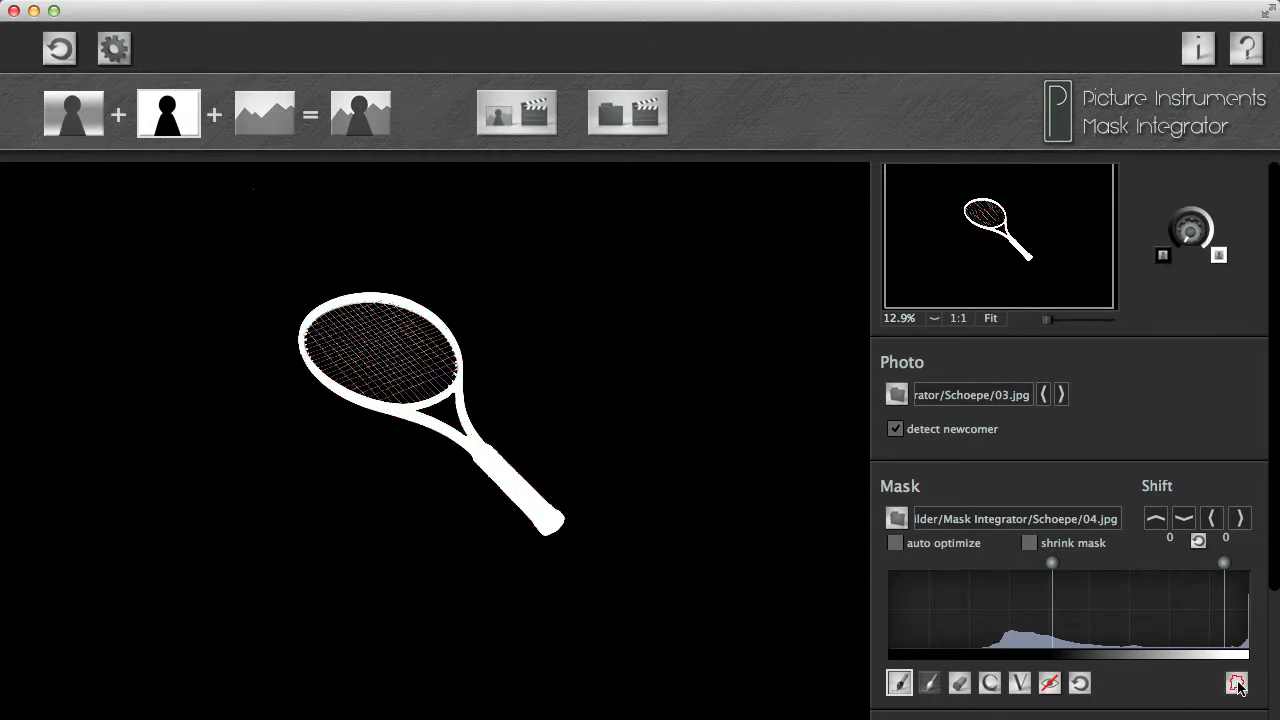
left_click(374, 119)
scroll(490, 457, "up", 6)
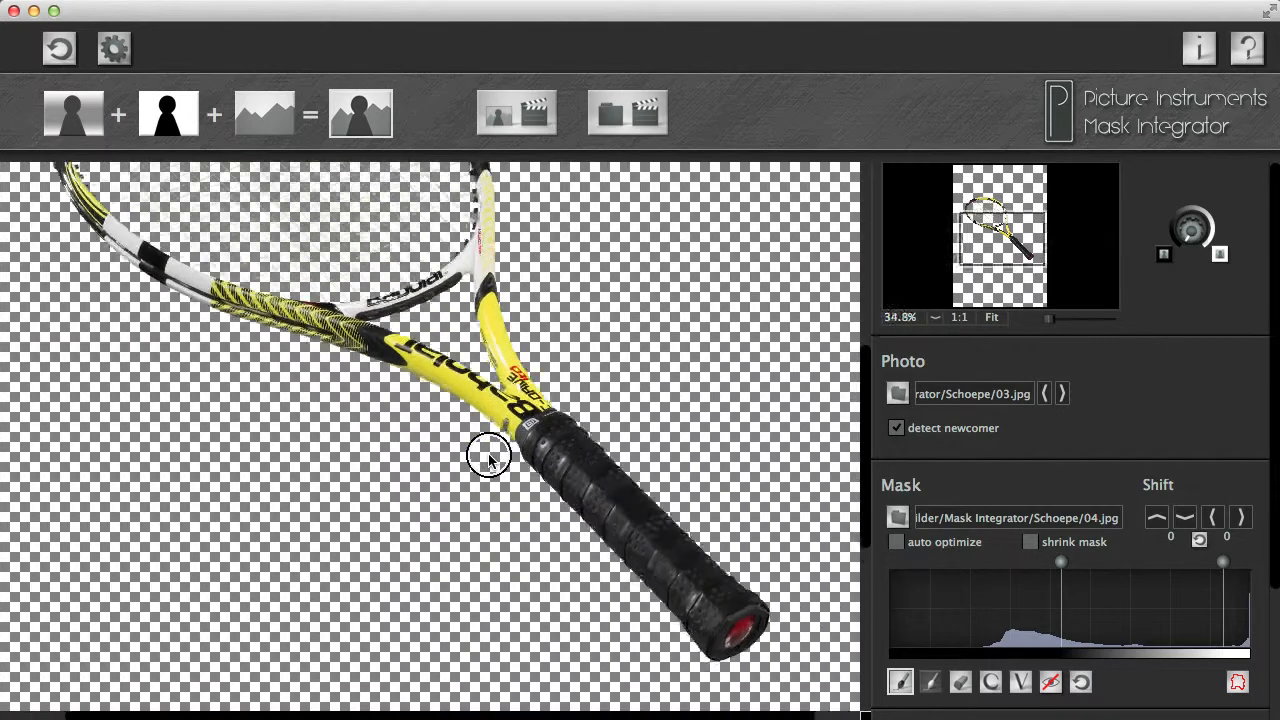
Try a black brush stroke across the upper end of the racket grip and restore the grip with the eraser.
mouse_move(489, 457)
left_mouse_down()
mouse_move(563, 461)
mouse_move(634, 397)
left_mouse_up()
left_click(962, 686)
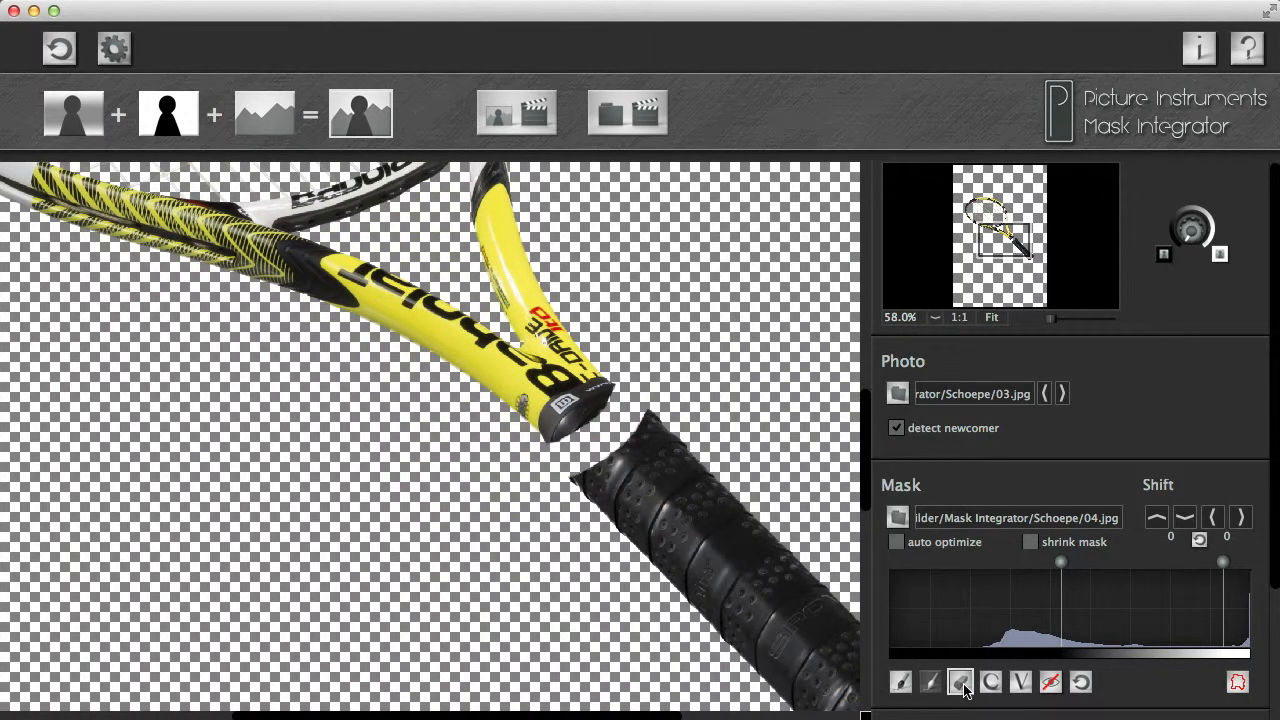
mouse_move(613, 395)
left_mouse_down()
mouse_move(617, 429)
mouse_move(572, 468)
mouse_move(568, 423)
mouse_move(603, 416)
left_mouse_up()
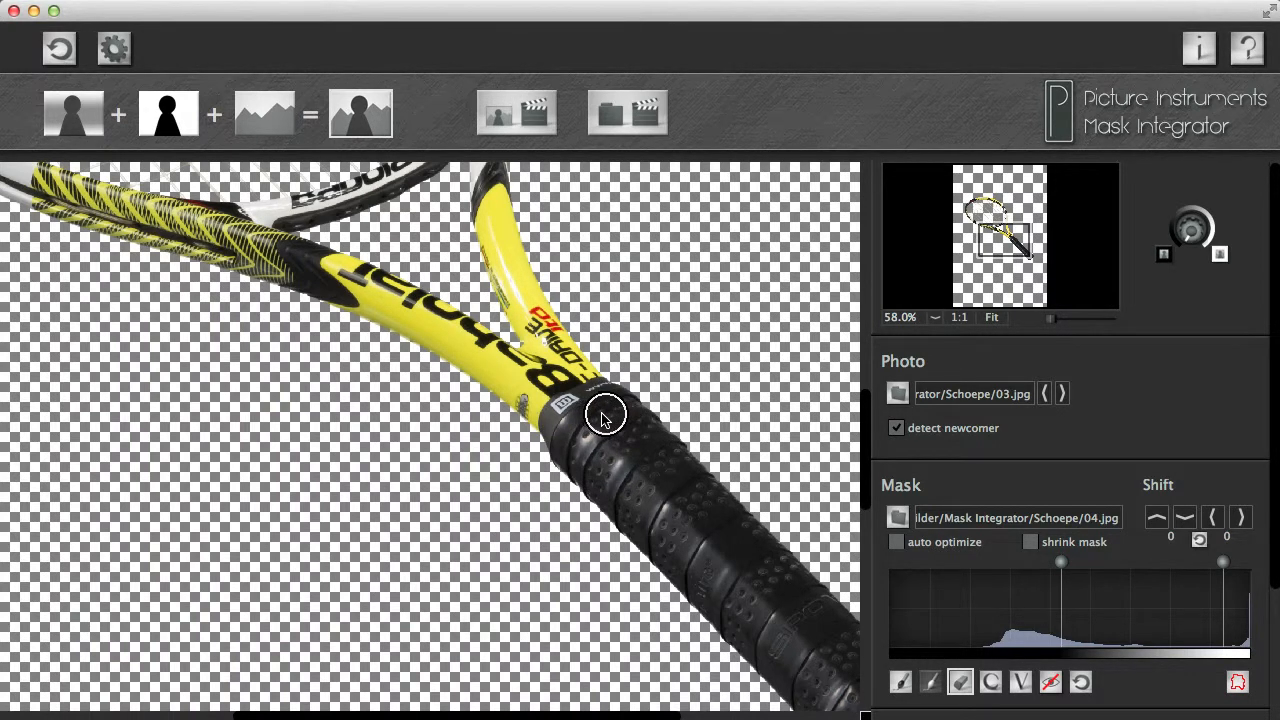
Overlay the brush strokes in red, erase the leftover stroke patch beside the upper end of the grip, and hide the overlay.
left_click(1049, 683)
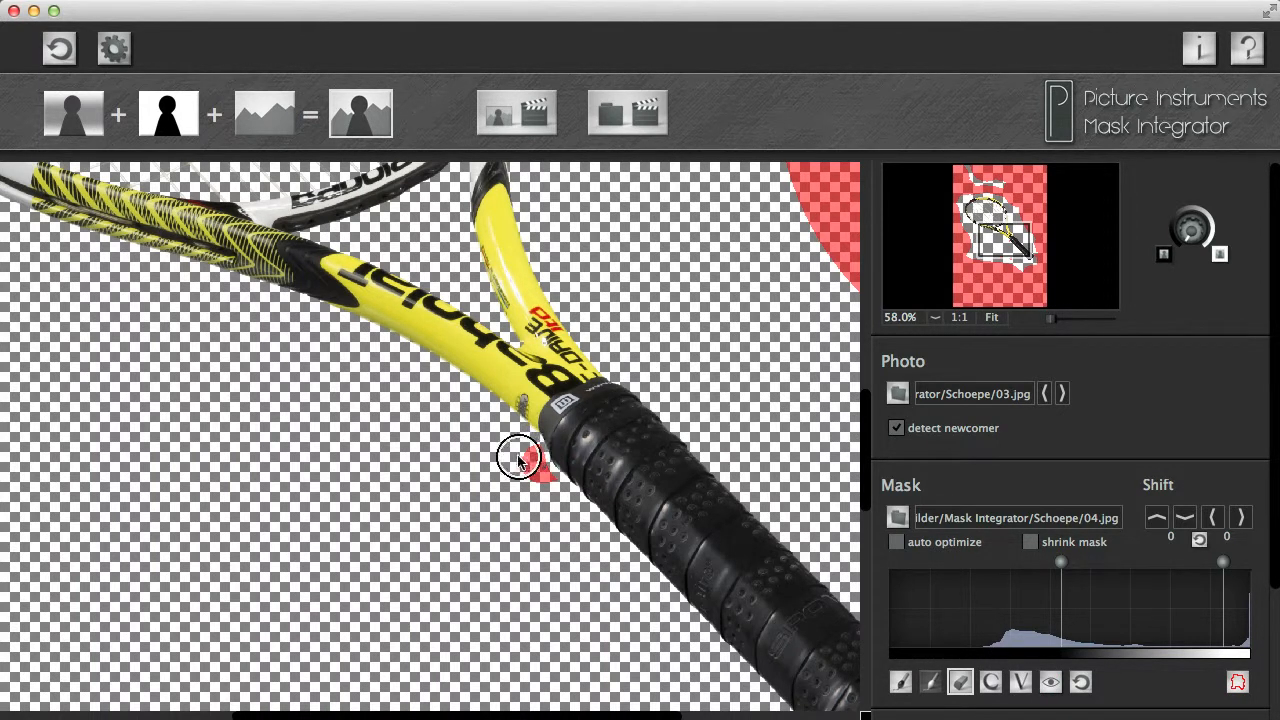
left_click_drag(517, 451, 531, 469)
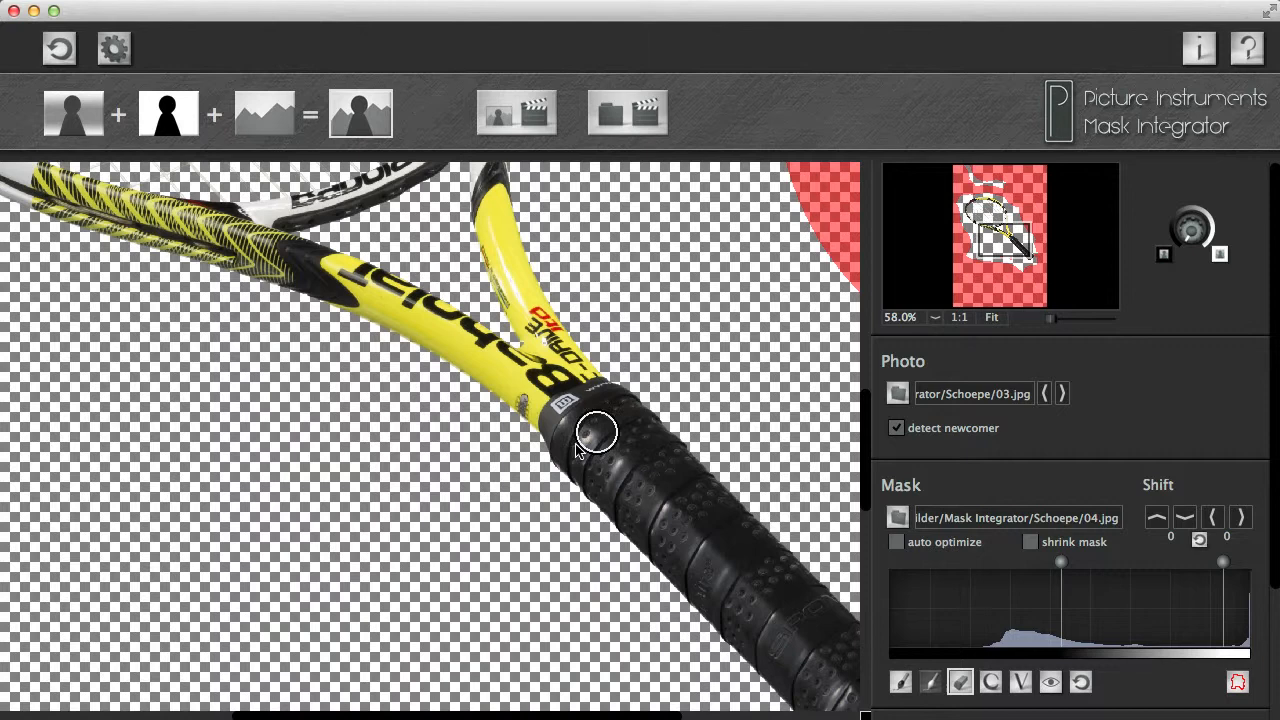
left_click(990, 318)
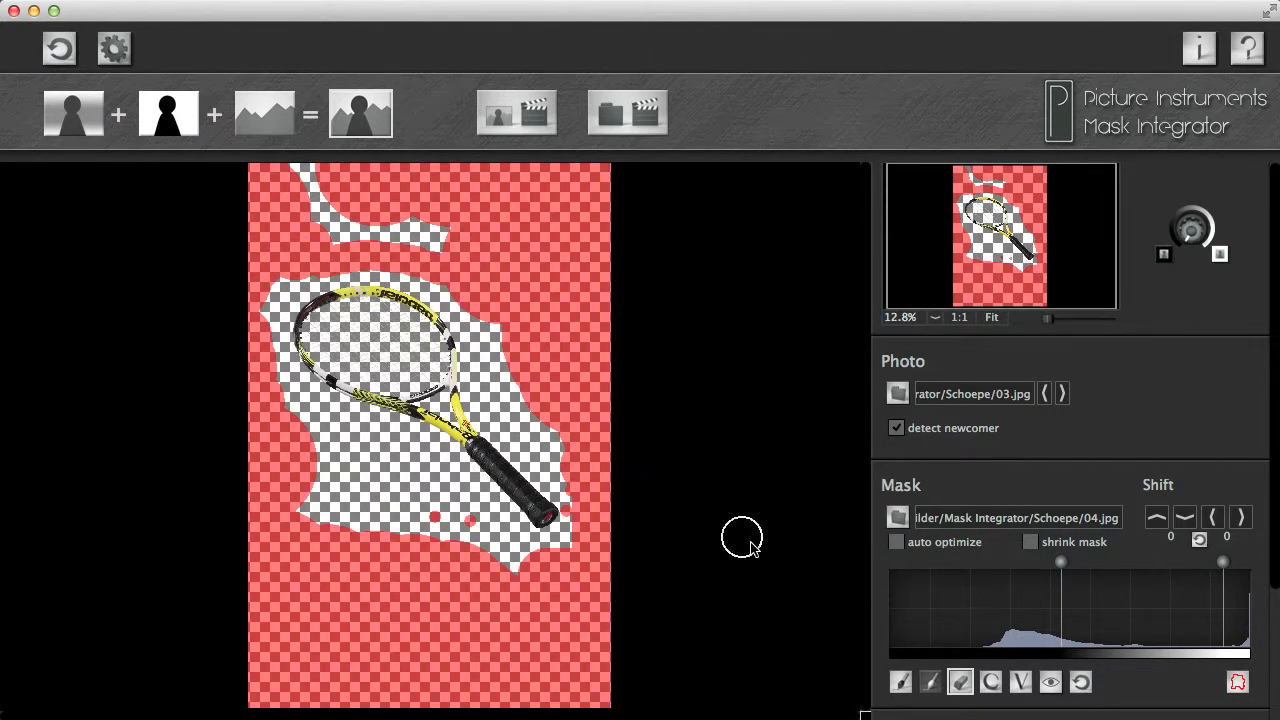
left_click(959, 681)
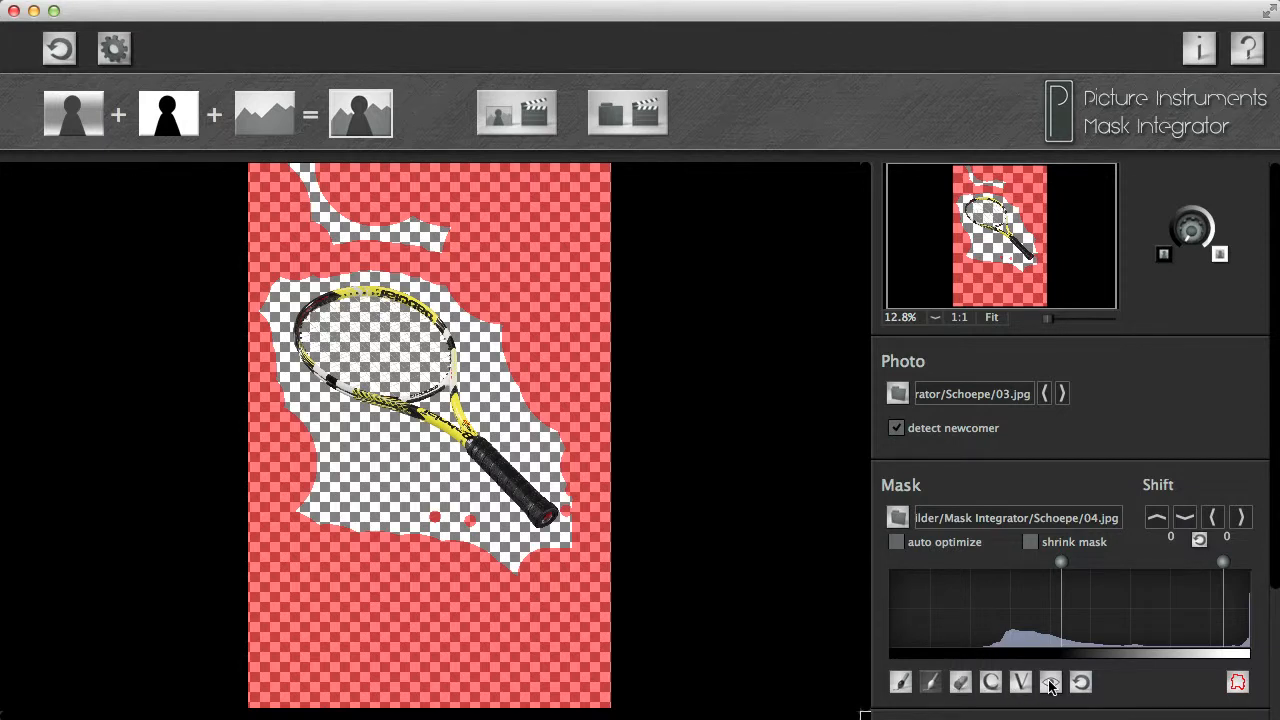
left_click(1050, 683)
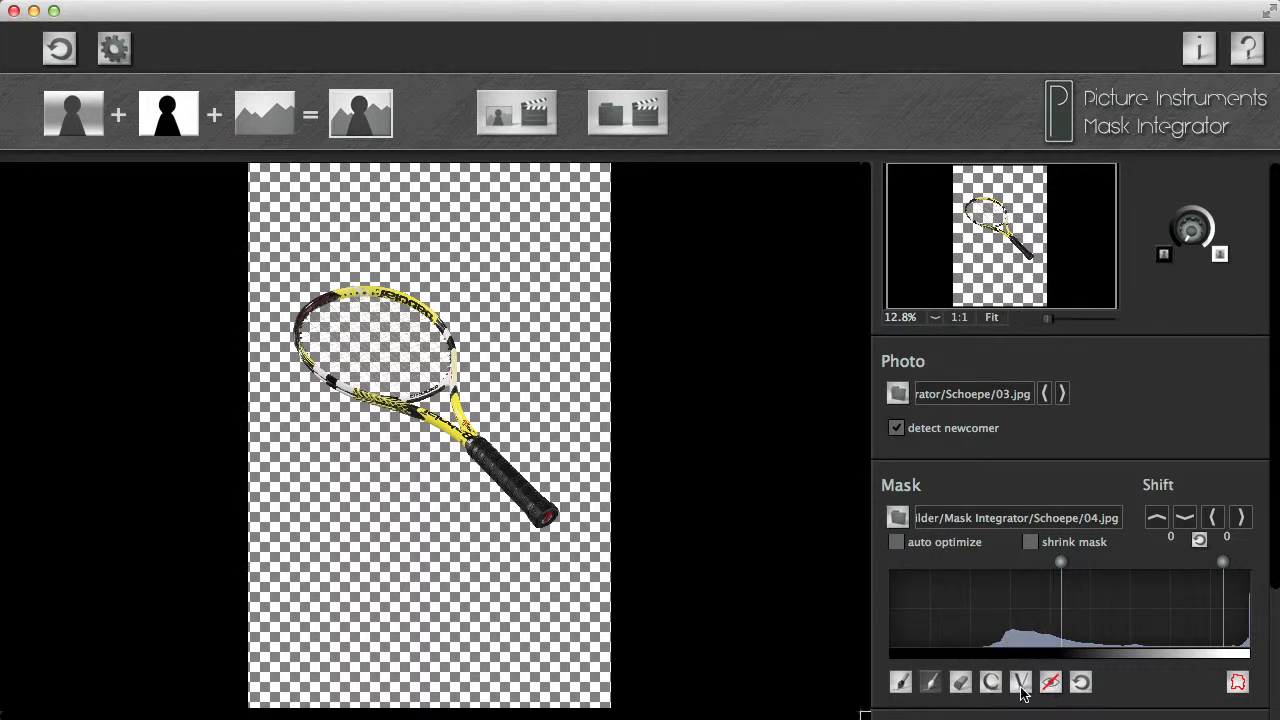
Switch to photo 01.jpg and place the bike on the background picture Fotolia_56922733_M.jpg.
left_click(1082, 683)
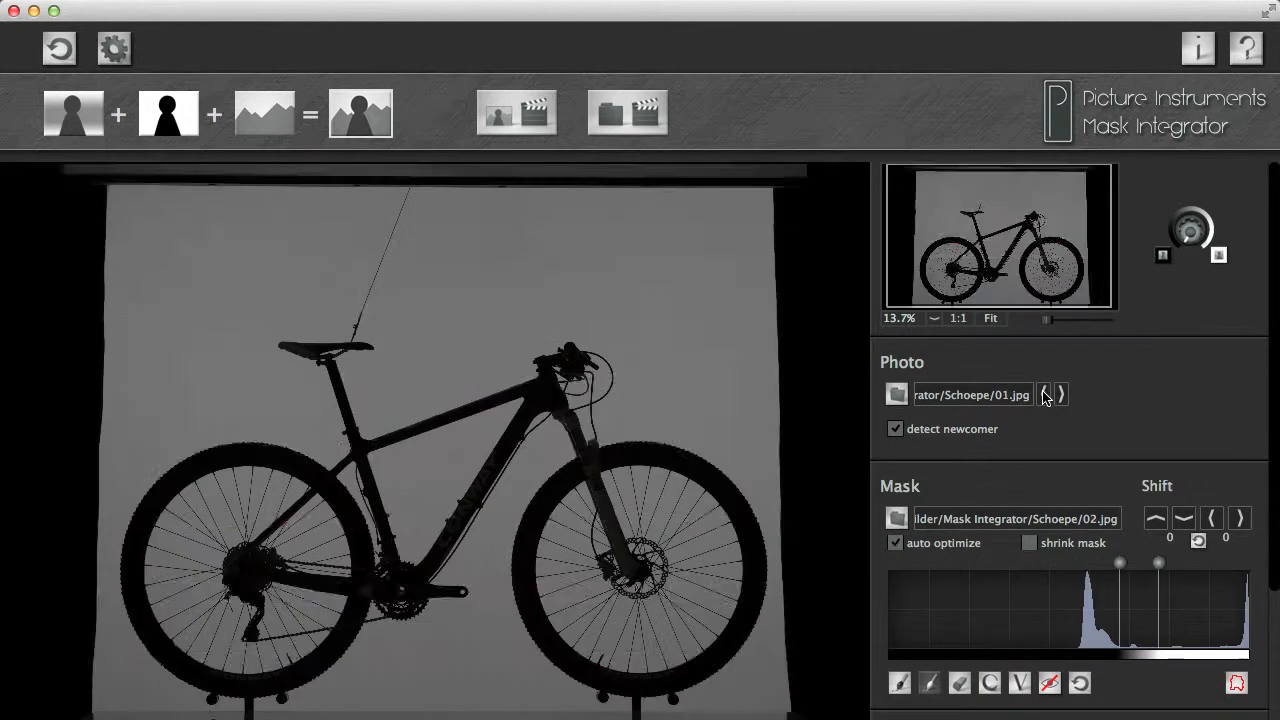
scroll(1043, 400, "down", 3)
left_click(998, 594)
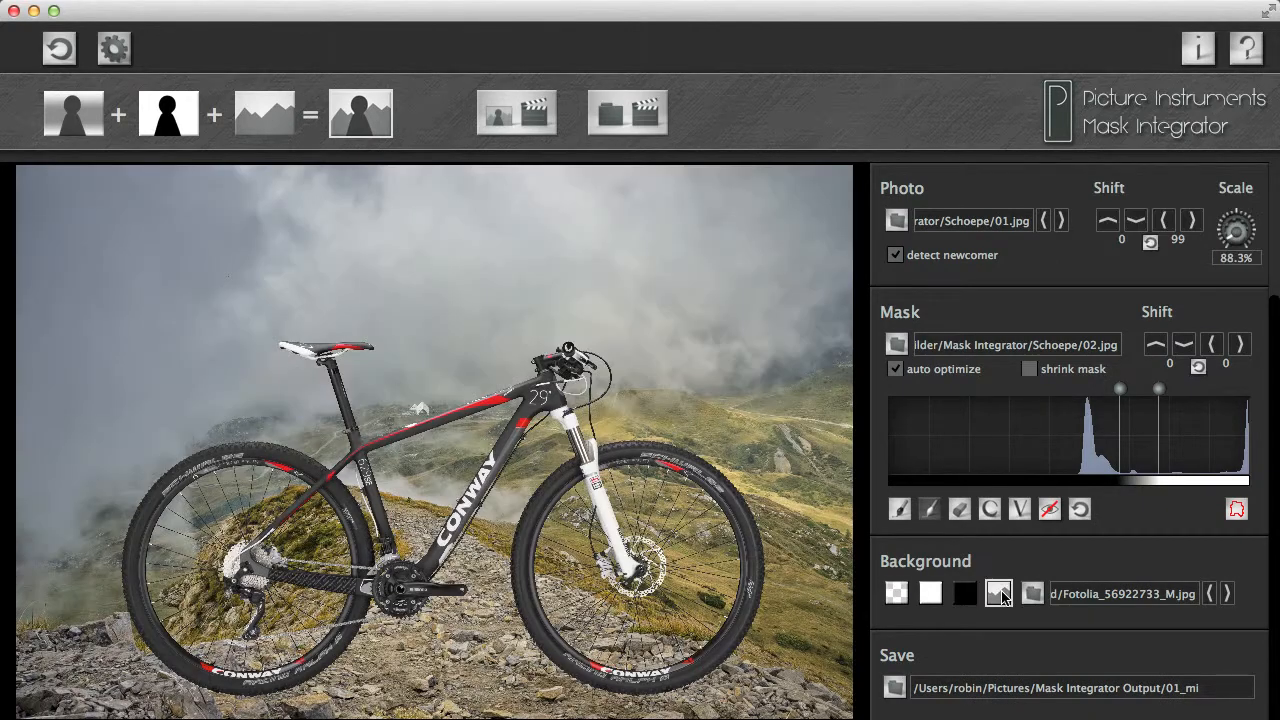
Scale the bike down to 51.3% and move it onto the rocky path, with a shift of 428 vertically and 651 horizontally.
key("space")
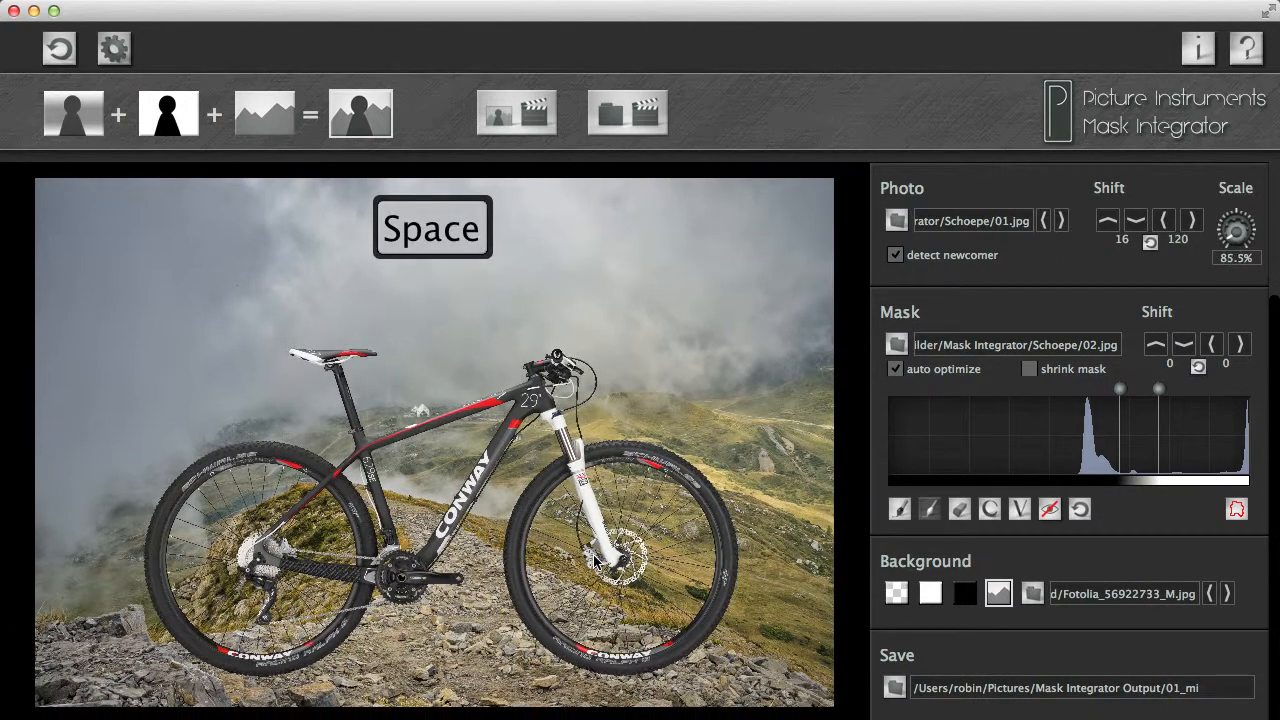
scroll(596, 562, "down", 10)
left_click_drag(499, 515, 627, 619)
scroll(590, 594, "down", 1)
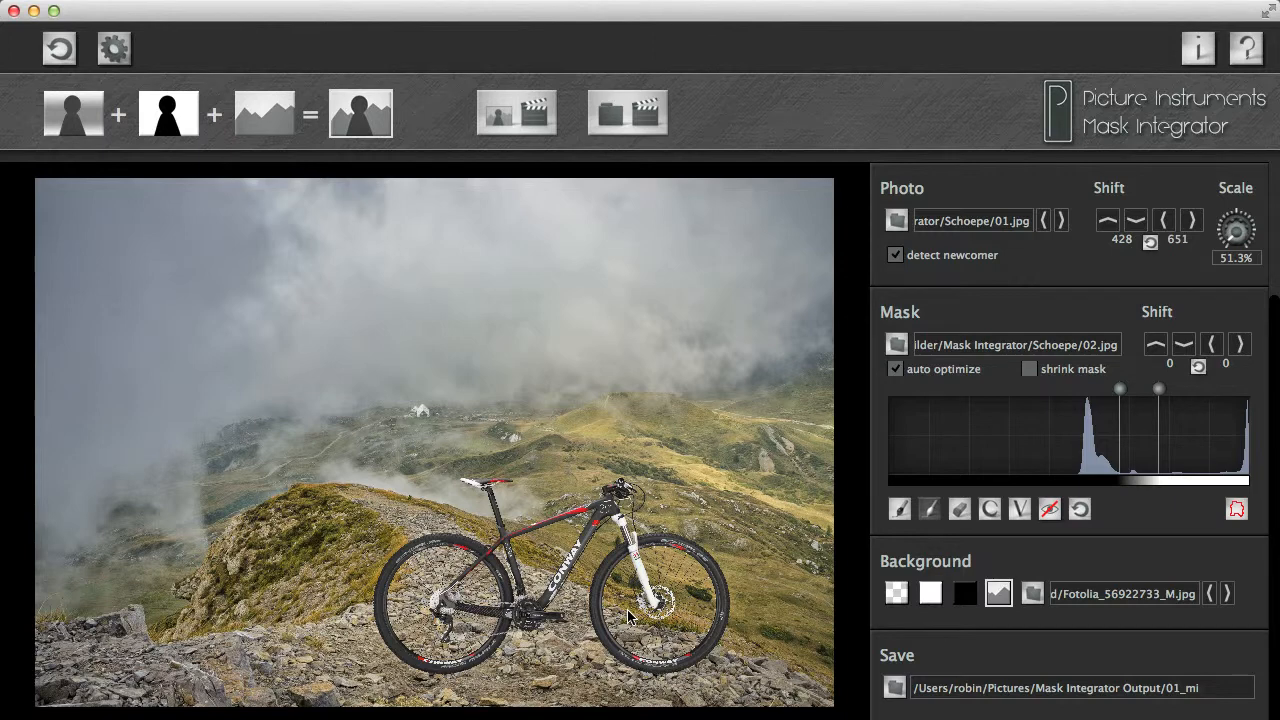
Preview photo 13.jpg with the same placement, return to 01.jpg, and reset the photo's shift and scale.
left_click(1043, 224)
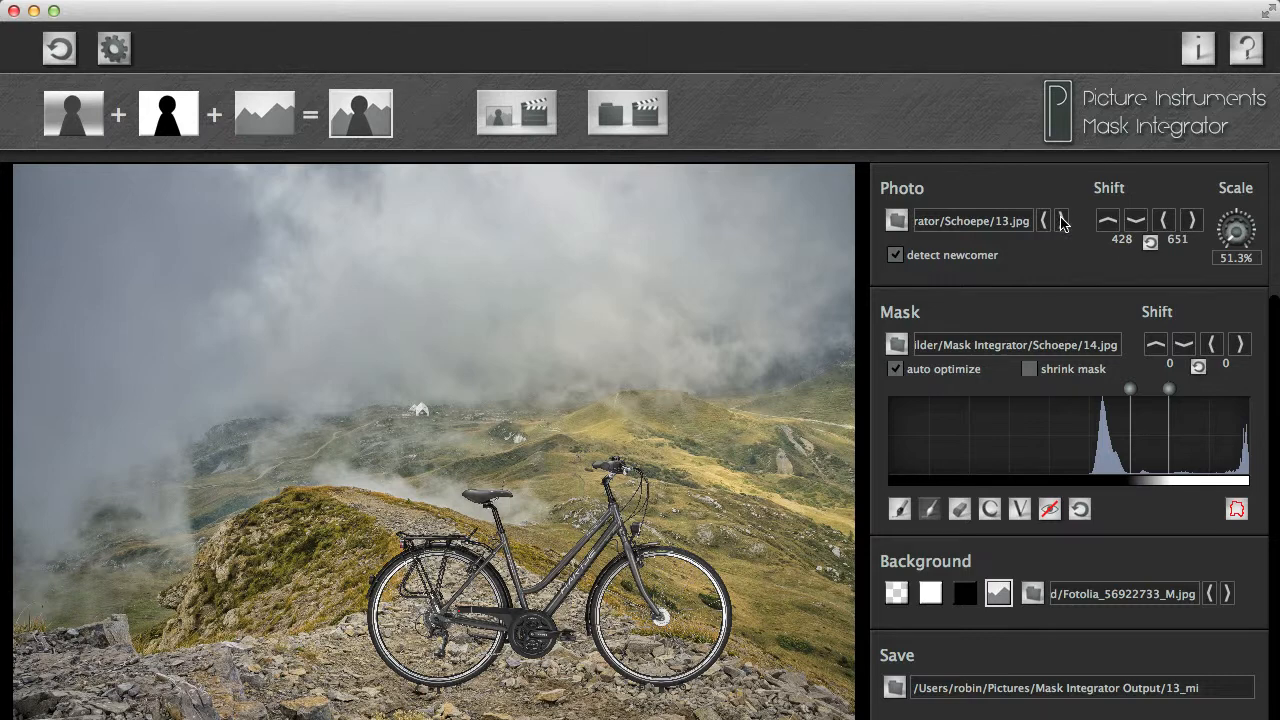
left_click(1062, 222)
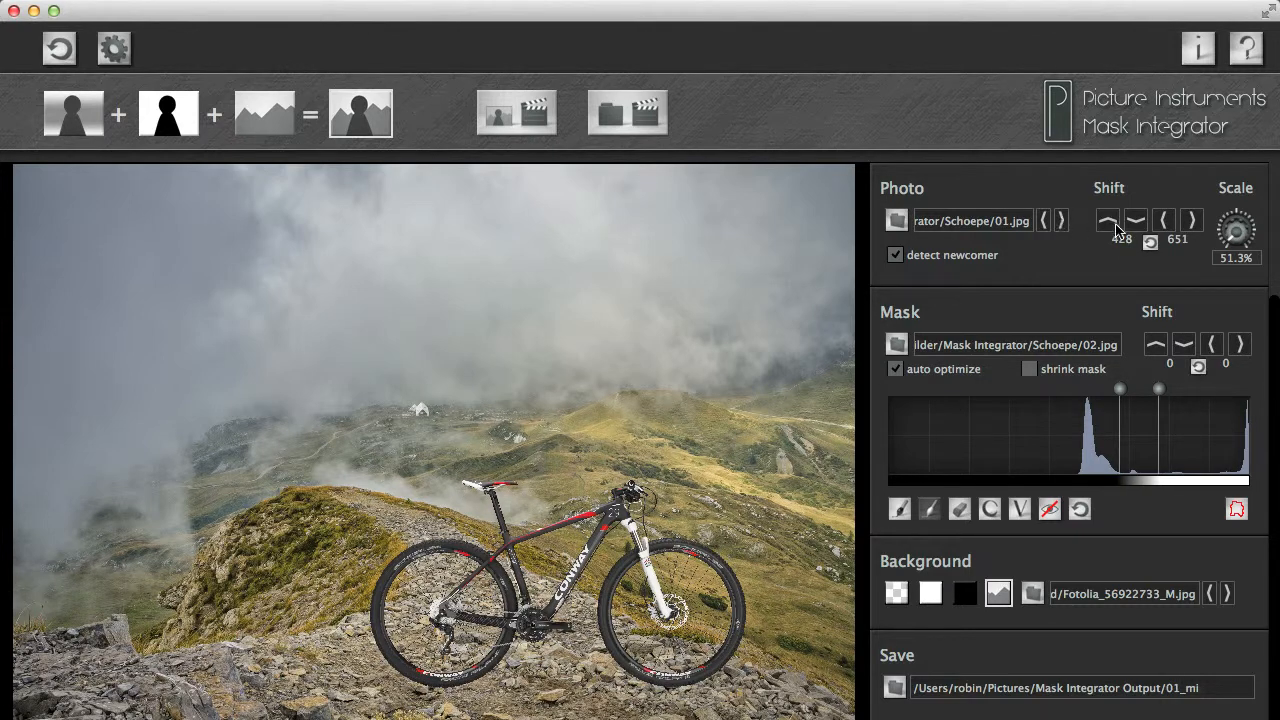
left_click(1150, 242)
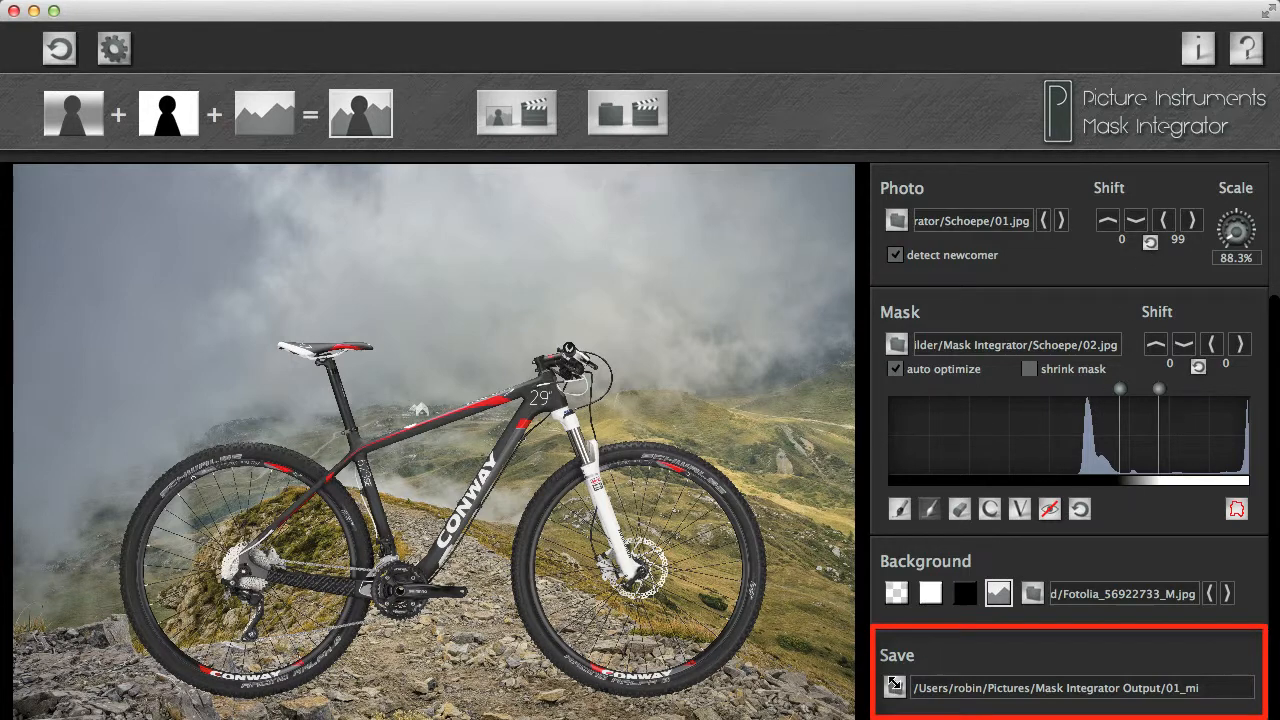
Choose the Mask Integrator Output folder as the save location and export the current picture of 01.jpg.
left_click(895, 688)
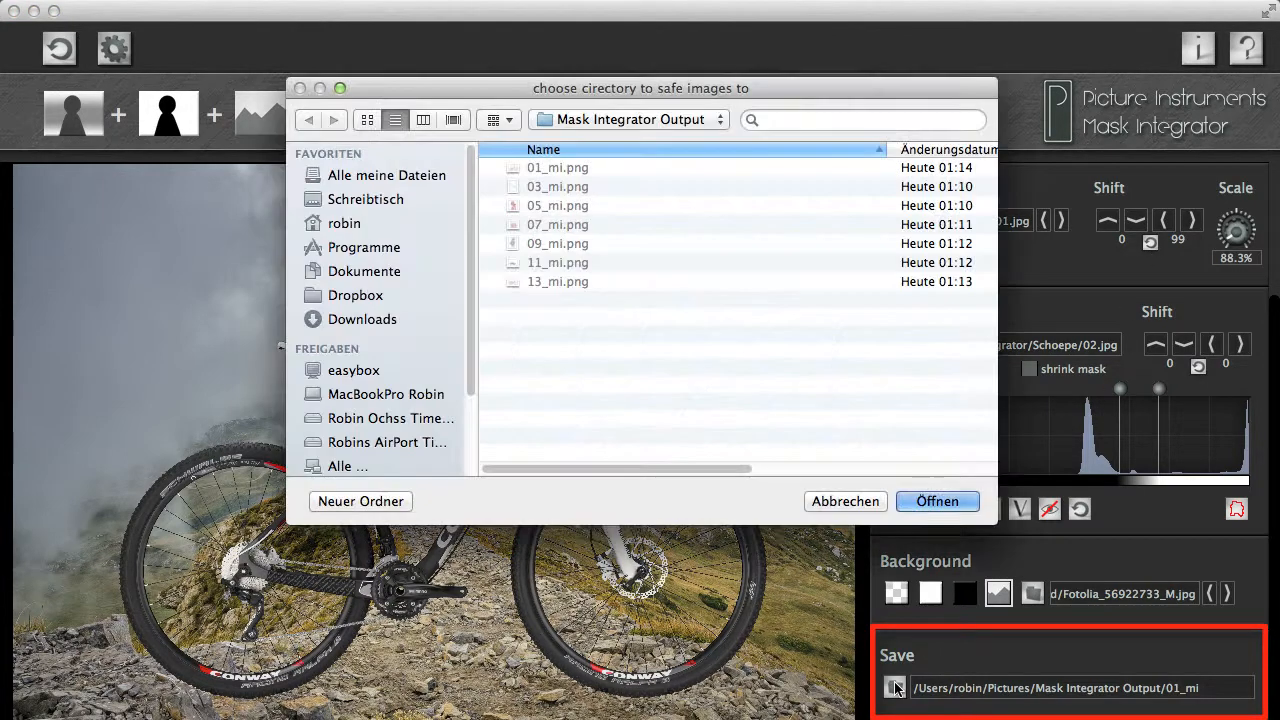
left_click(922, 501)
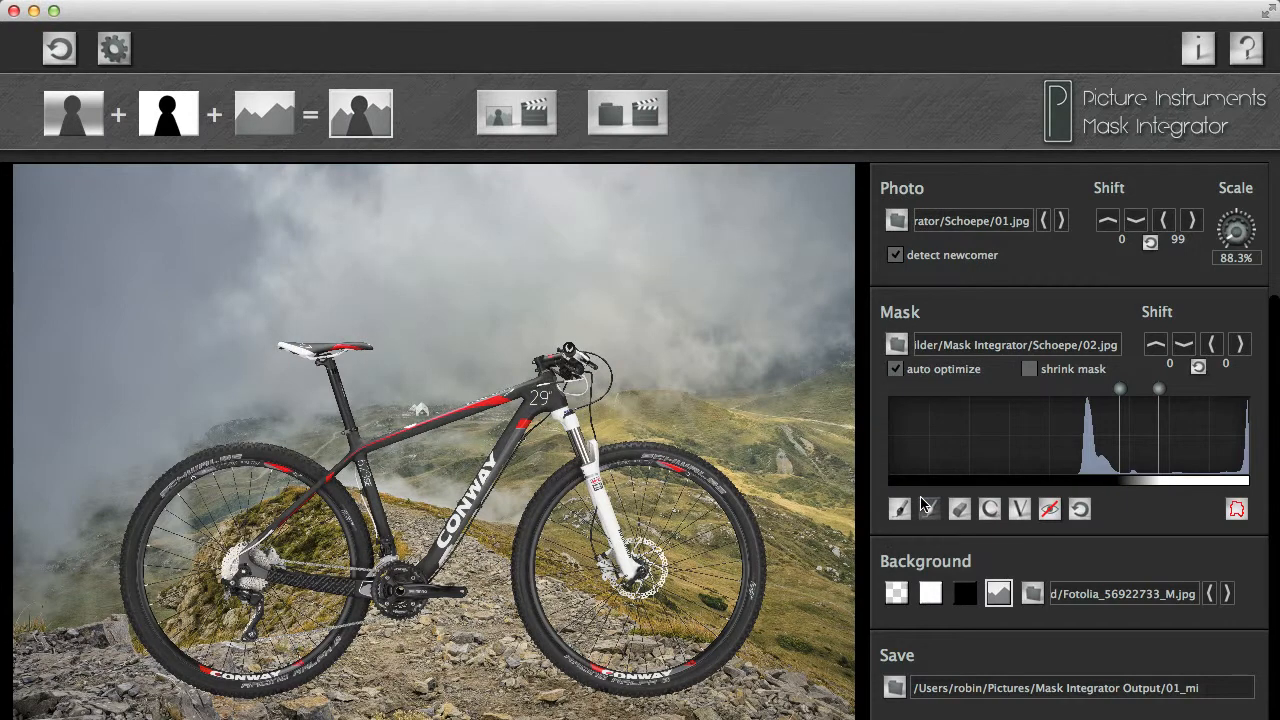
left_click(525, 118)
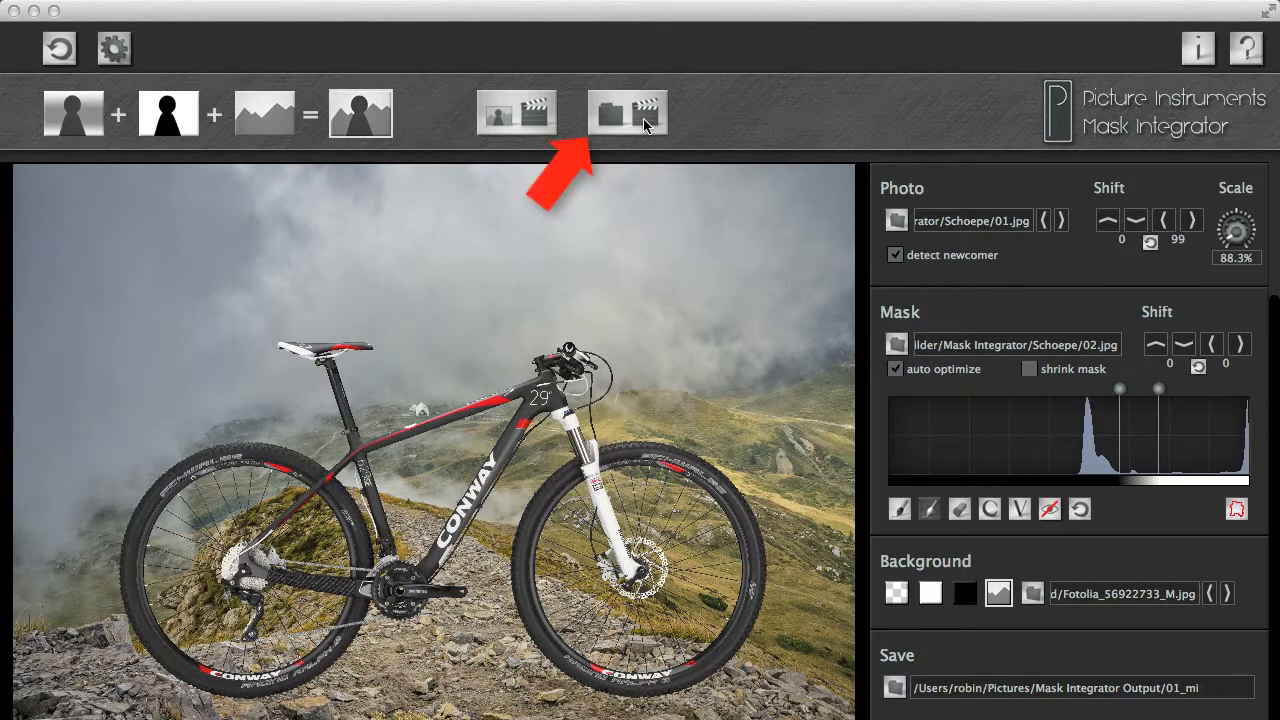
Enable TIFF as an output format in addition to PNG in the settings.
left_click(126, 56)
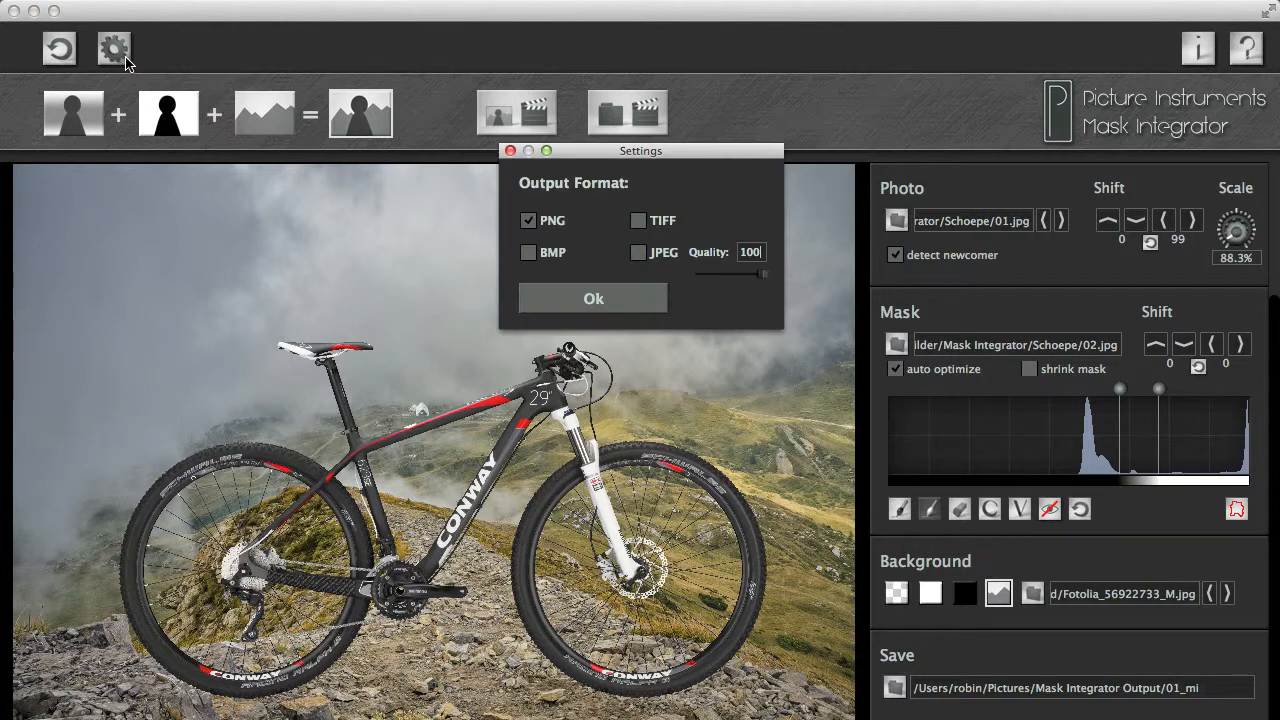
left_click(640, 222)
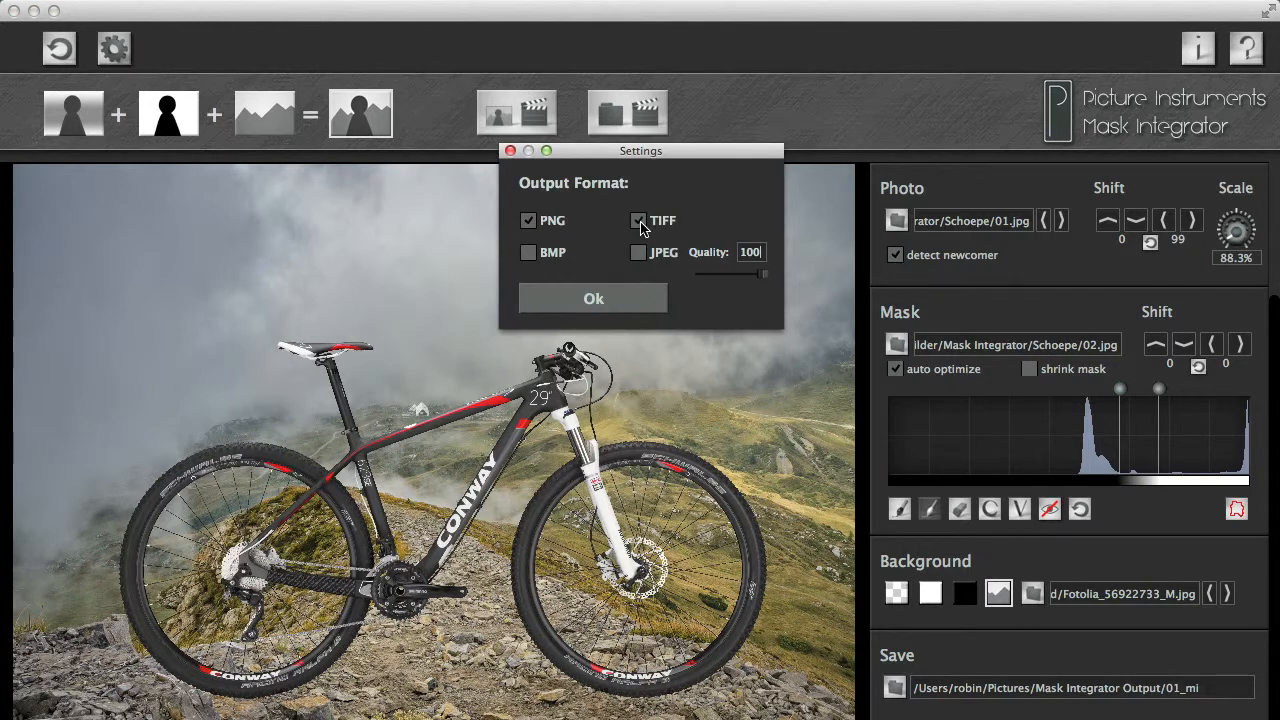
left_click(627, 300)
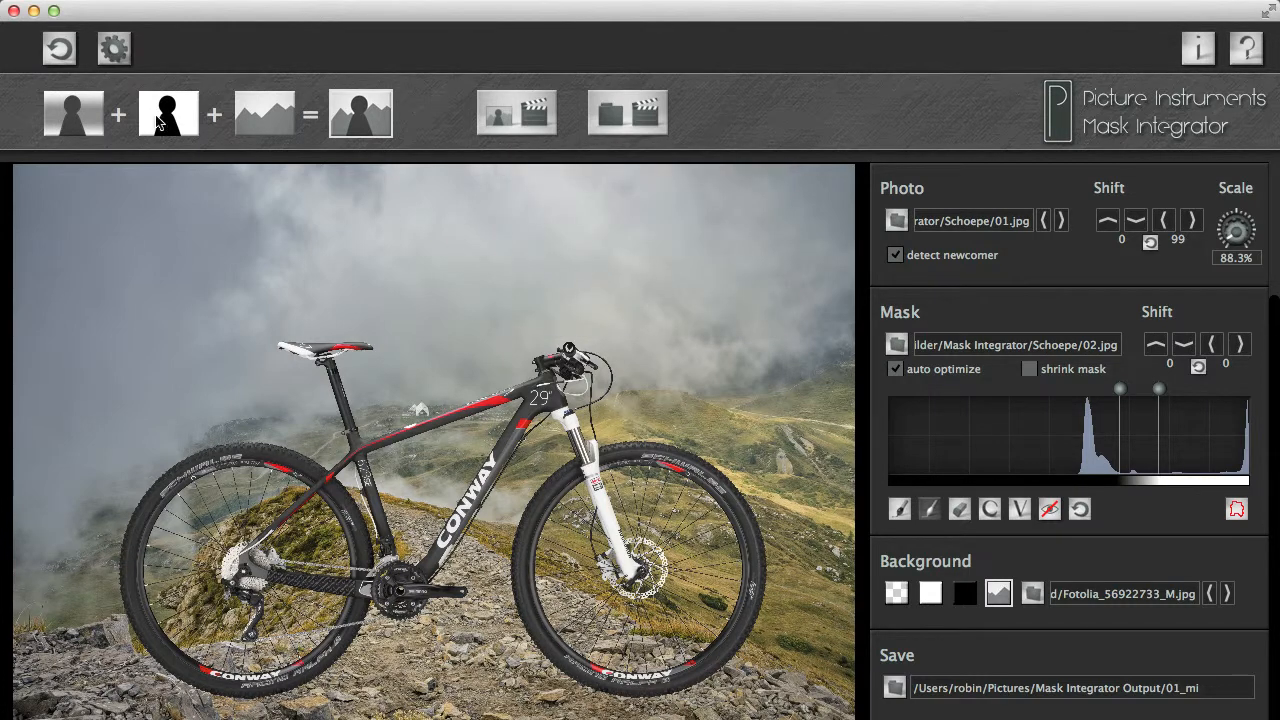
Reset the program to clear the loaded images, keeping the saved .brush files.
left_click(60, 52)
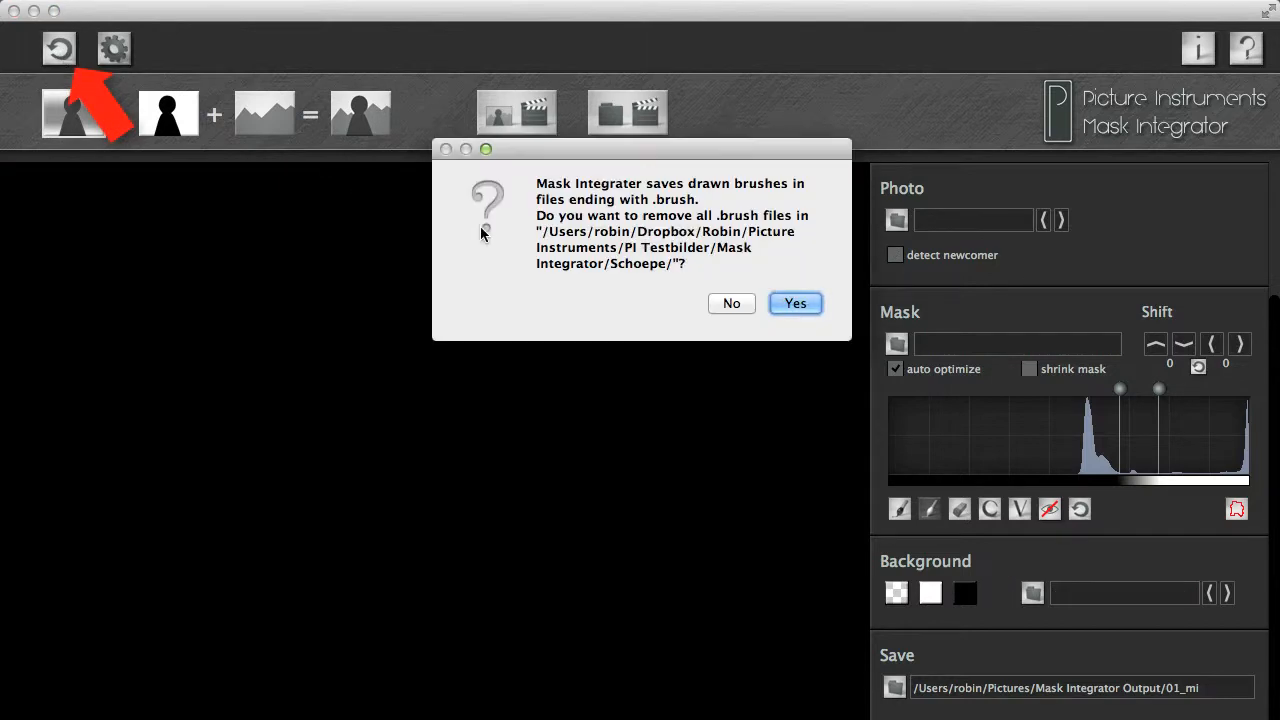
left_click(735, 304)
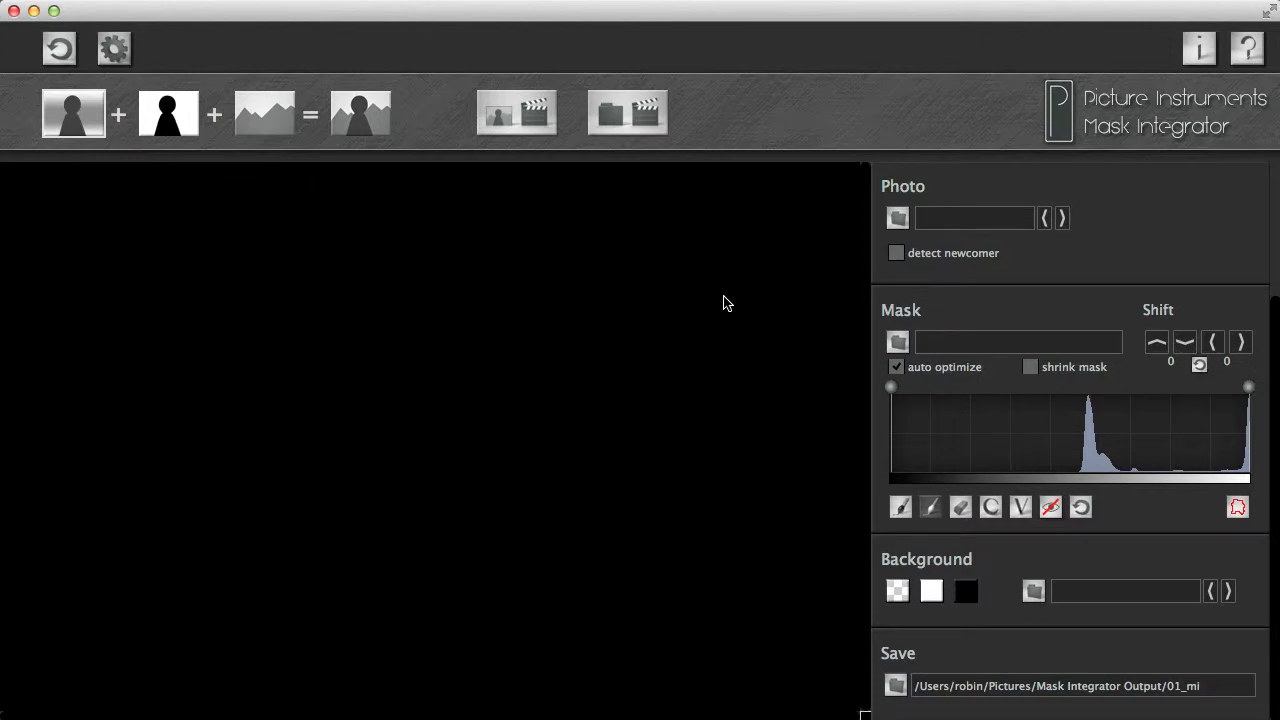
View the help window with the general operating tips and shortcuts, and close it.
left_click(1248, 55)
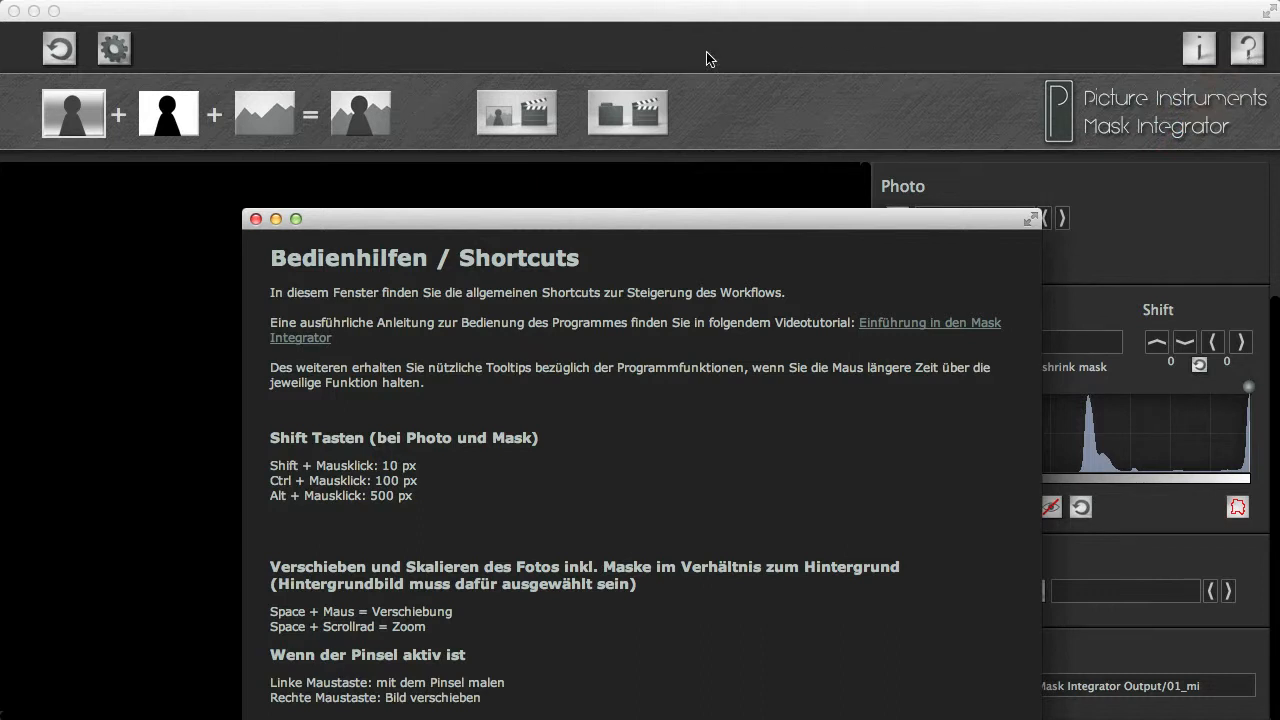
left_click(255, 219)
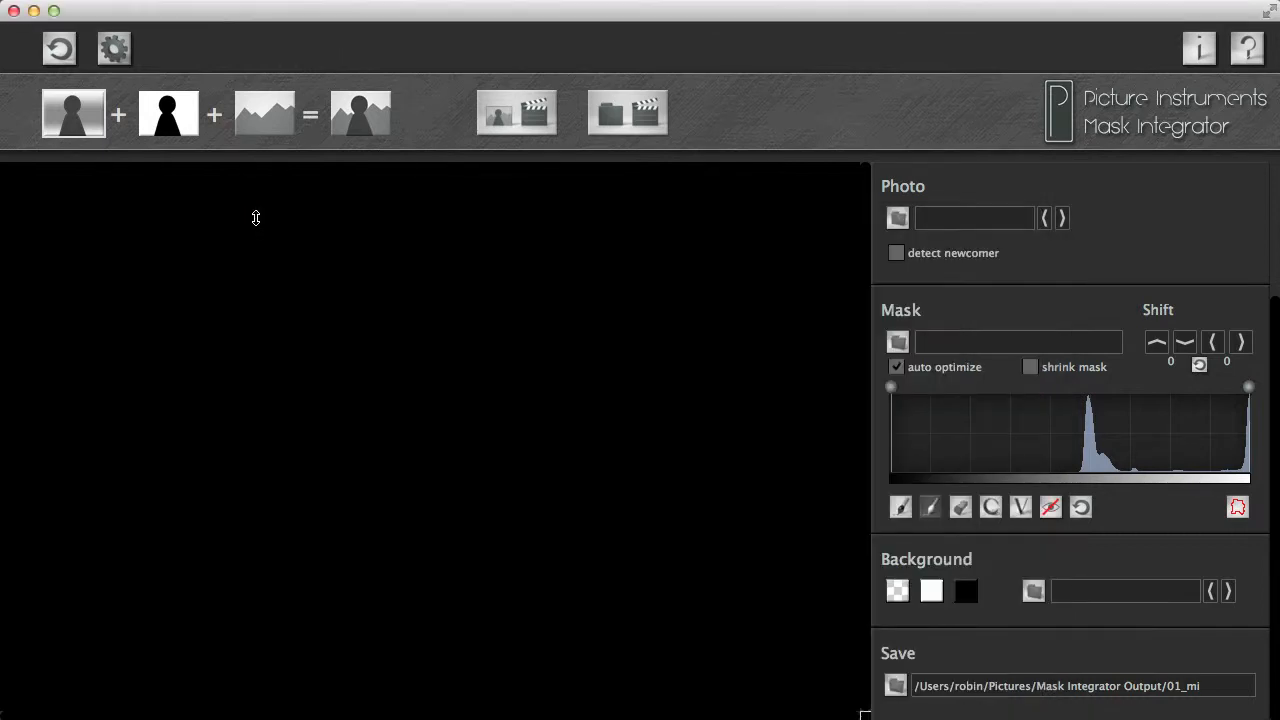